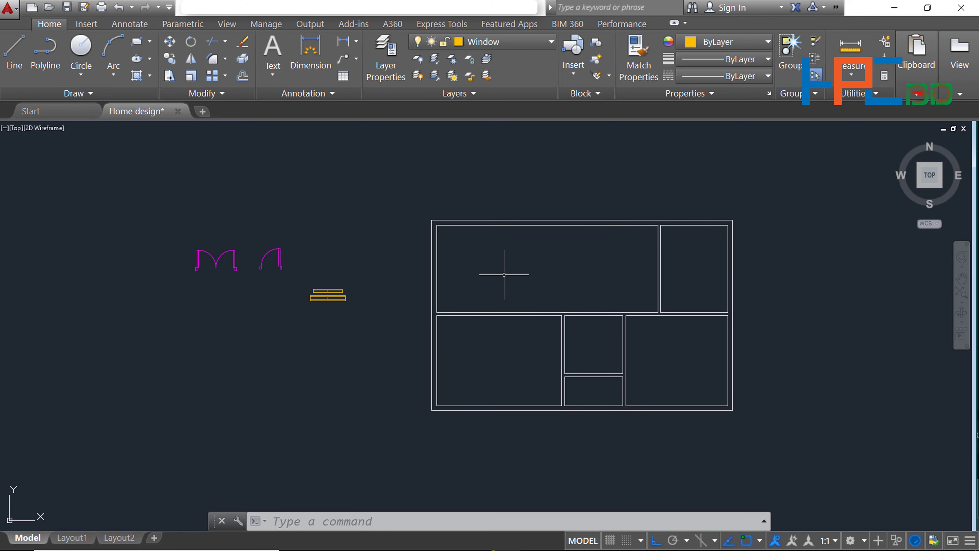
# - Bring the door symbols into view and select the single door for rotation
pyautogui.scroll(2, 504, 275)
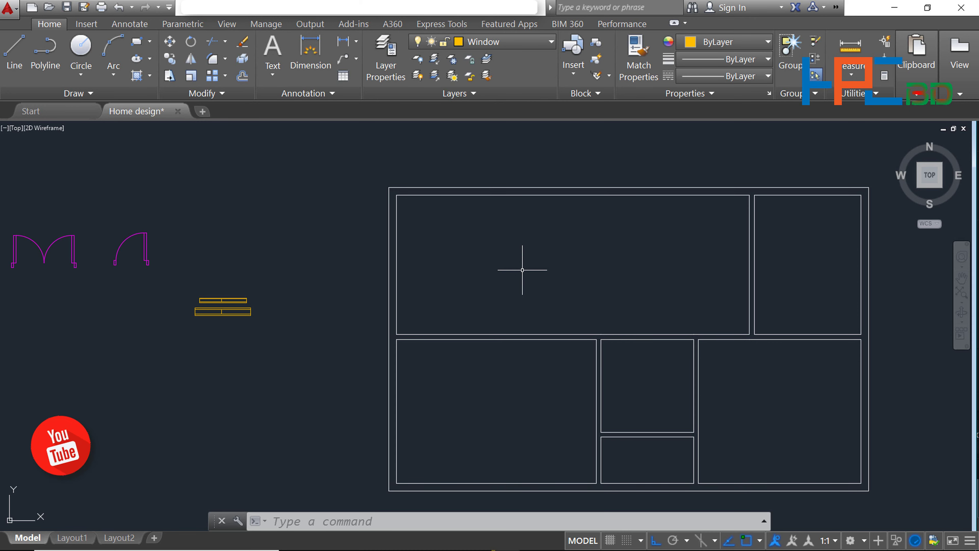
pyautogui.moveTo(190, 245); pyautogui.dragTo(271, 222, button='middle')
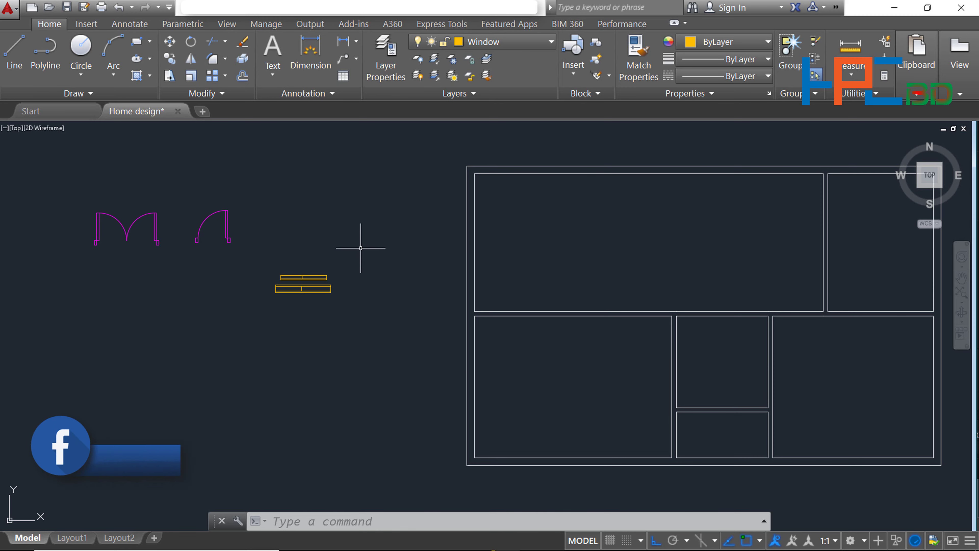
pyautogui.scroll(-2, 360, 247)
pyautogui.scroll(2, 335, 237)
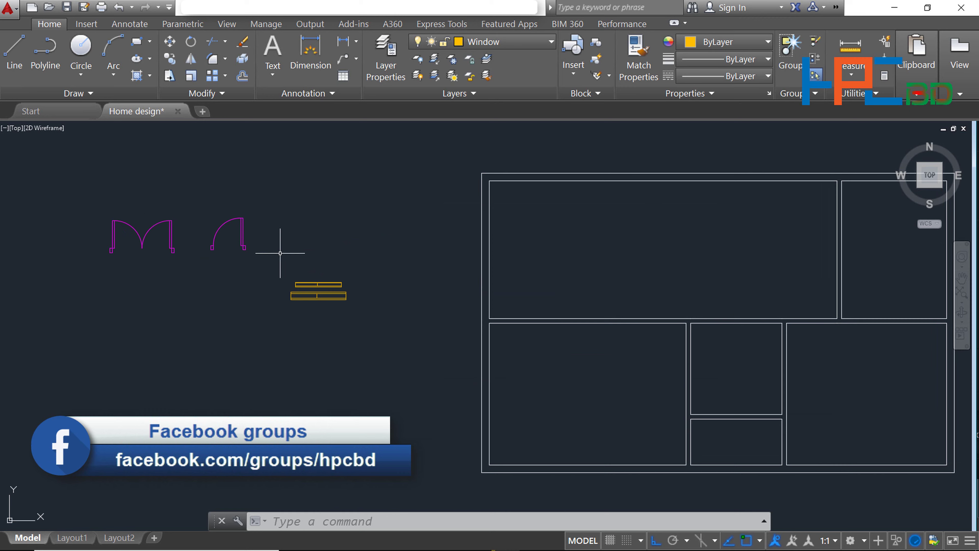
pyautogui.write('ro')
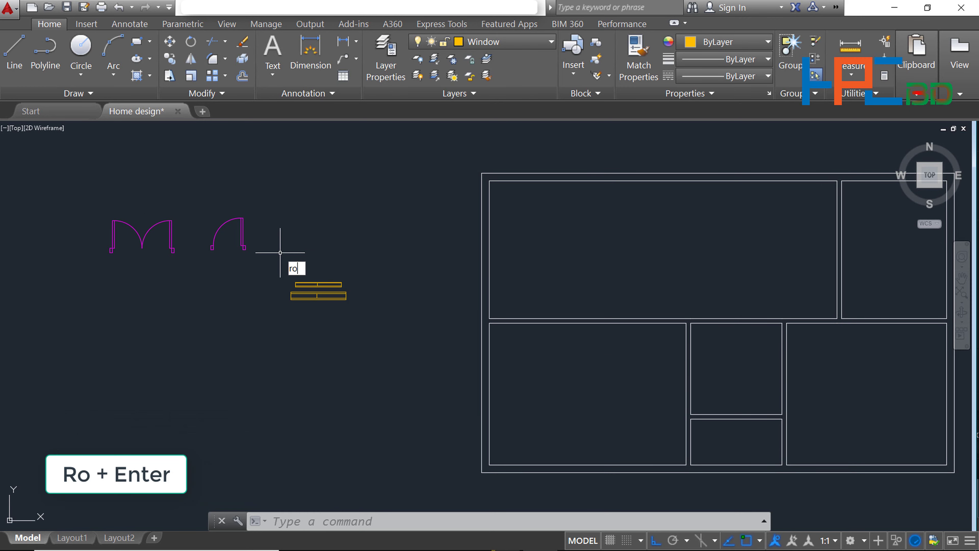
pyautogui.press('Return')
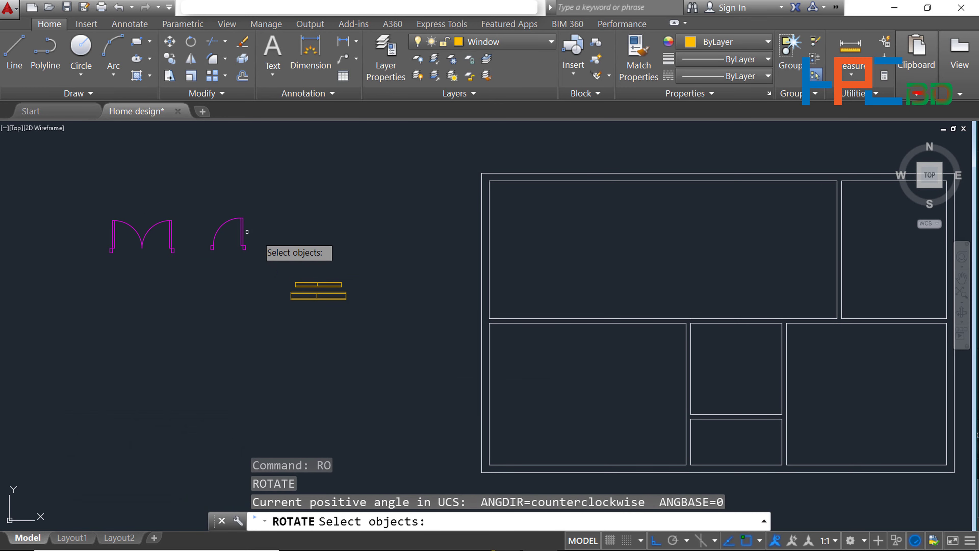
pyautogui.click(243, 241)
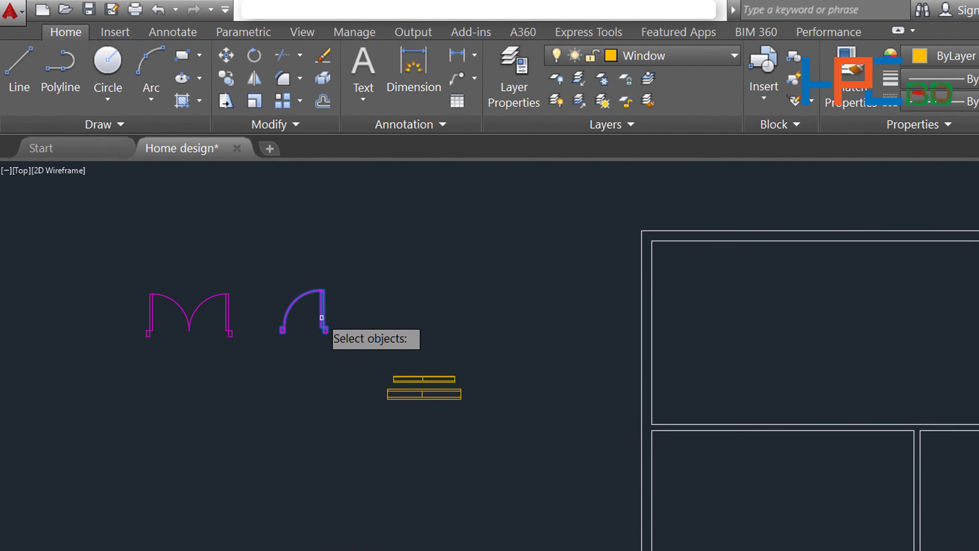
pyautogui.scroll(2, 390, 351)
pyautogui.scroll(2, 387, 357)
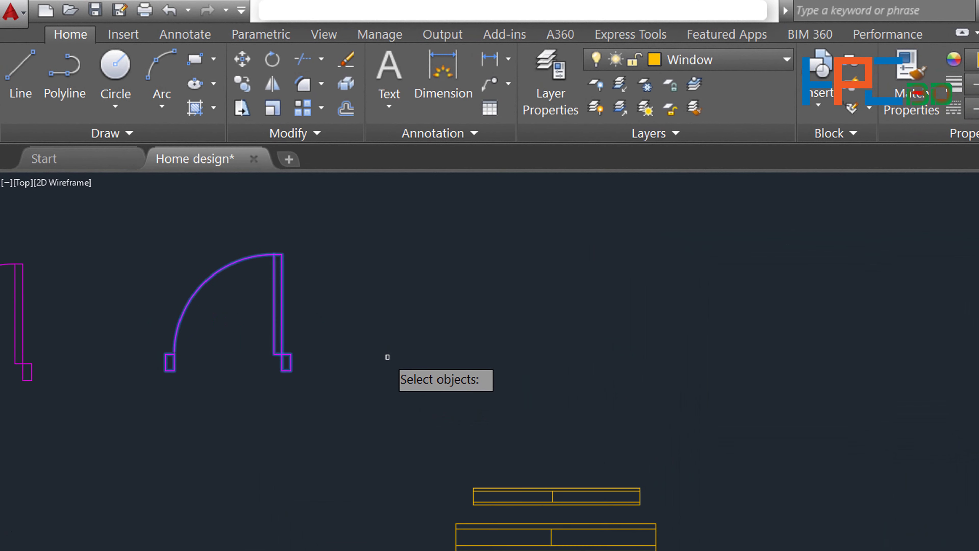
pyautogui.press('Return')
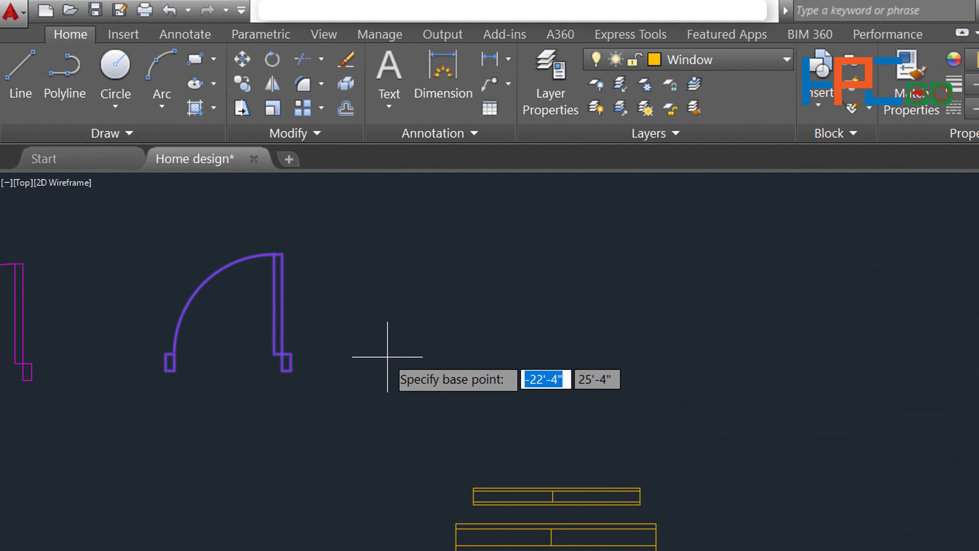
# - Rotate the single door 270° about a base point just below it
pyautogui.click(366, 372)
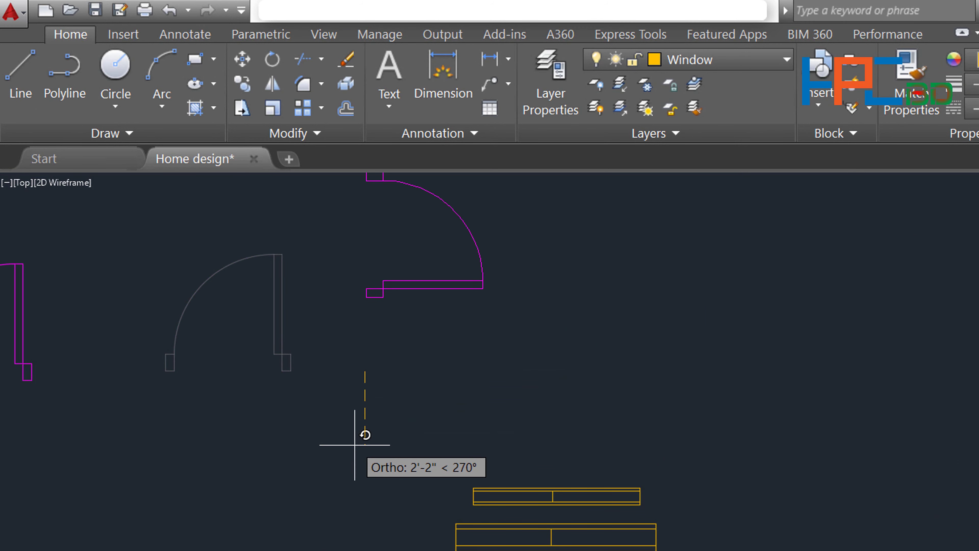
pyautogui.scroll(2, 357, 442)
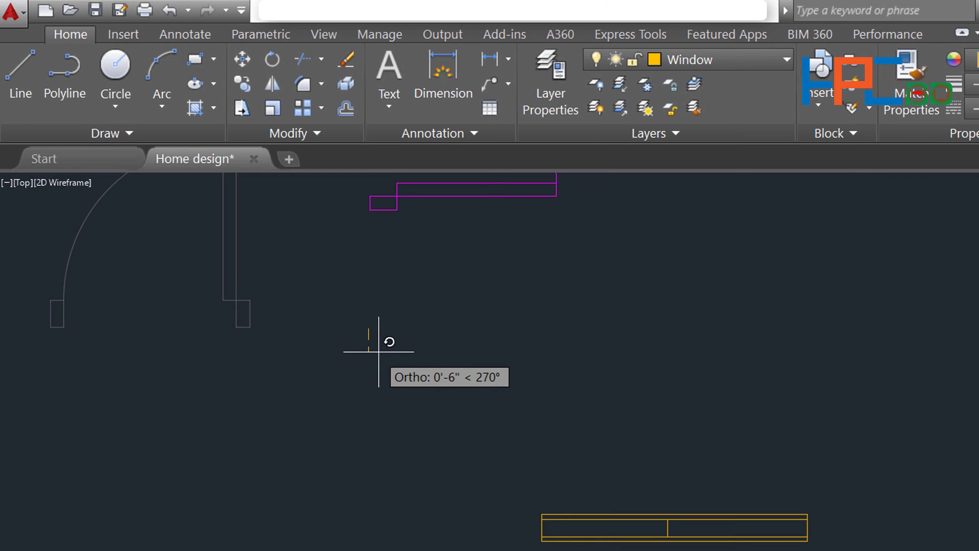
pyautogui.scroll(2, 377, 345)
pyautogui.scroll(-2, 378, 346)
pyautogui.scroll(-2, 357, 346)
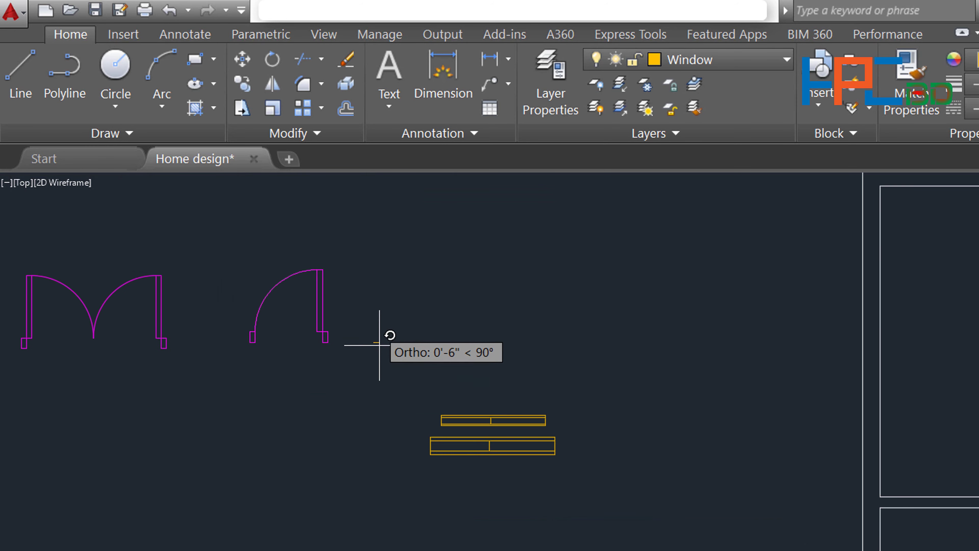
pyautogui.click(381, 377)
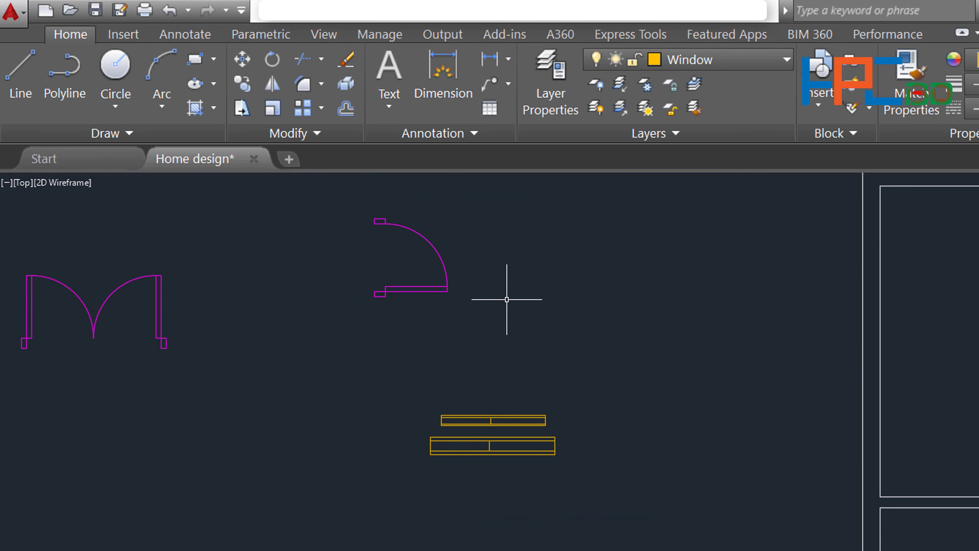
pyautogui.scroll(-2, 492, 309)
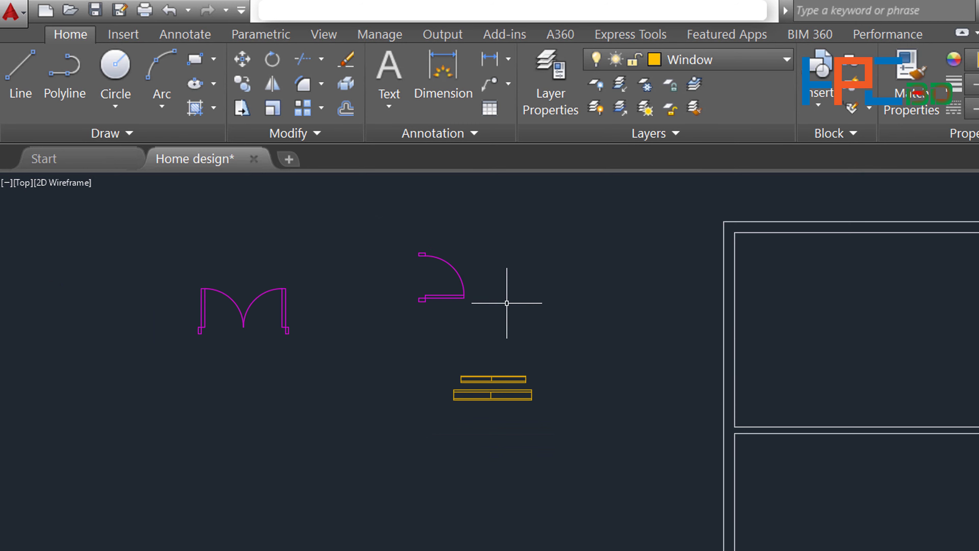
pyautogui.scroll(-2, 507, 303)
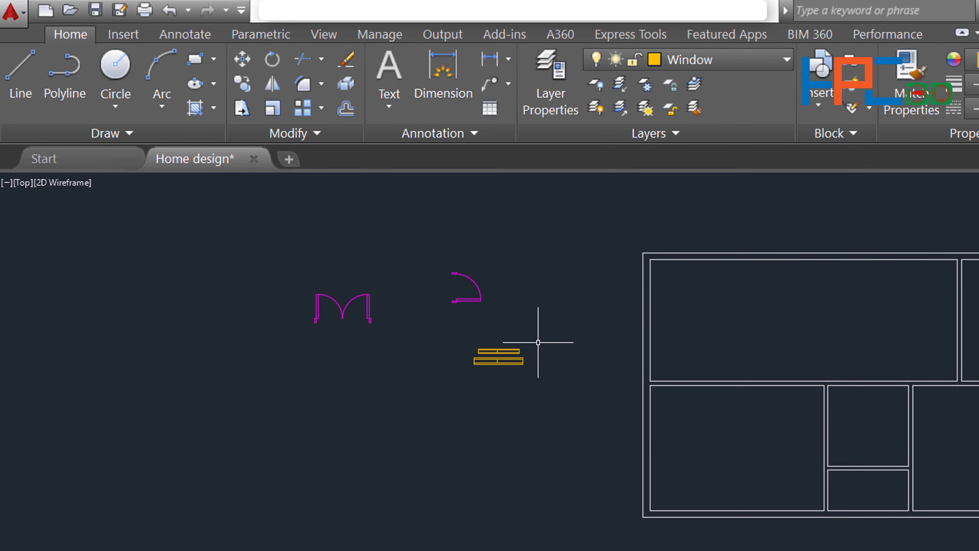
# - Start copying the rotated single door, using its hinge corner as base point
pyautogui.write('co')
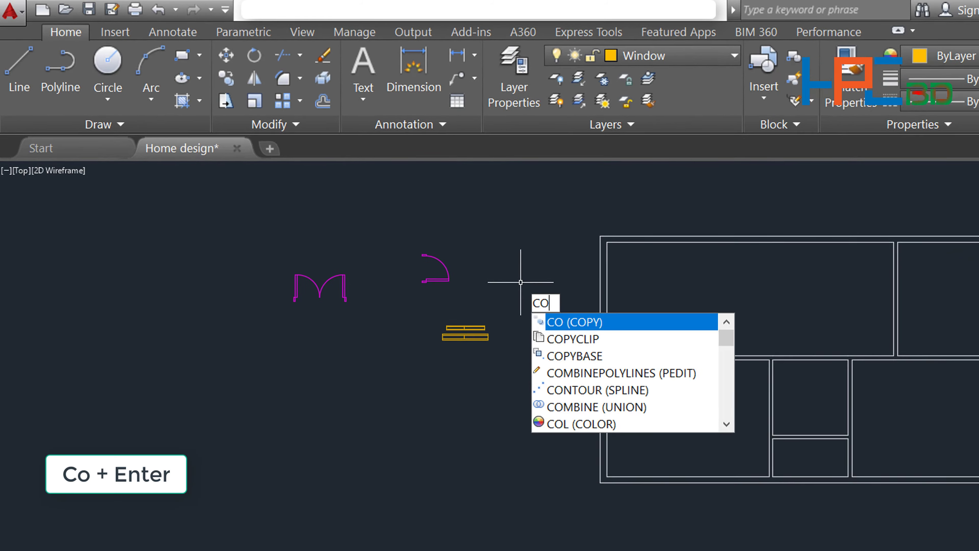
pyautogui.press('Return')
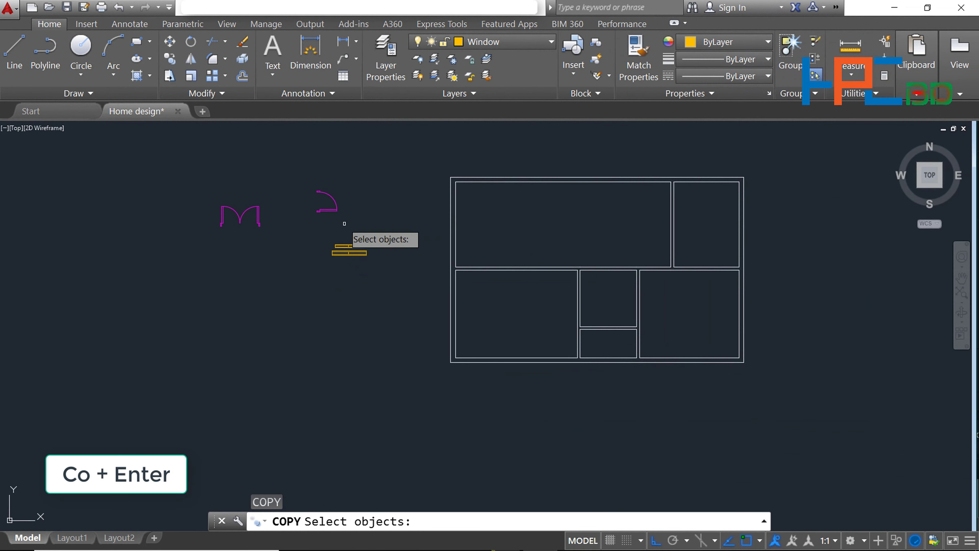
pyautogui.click(337, 211)
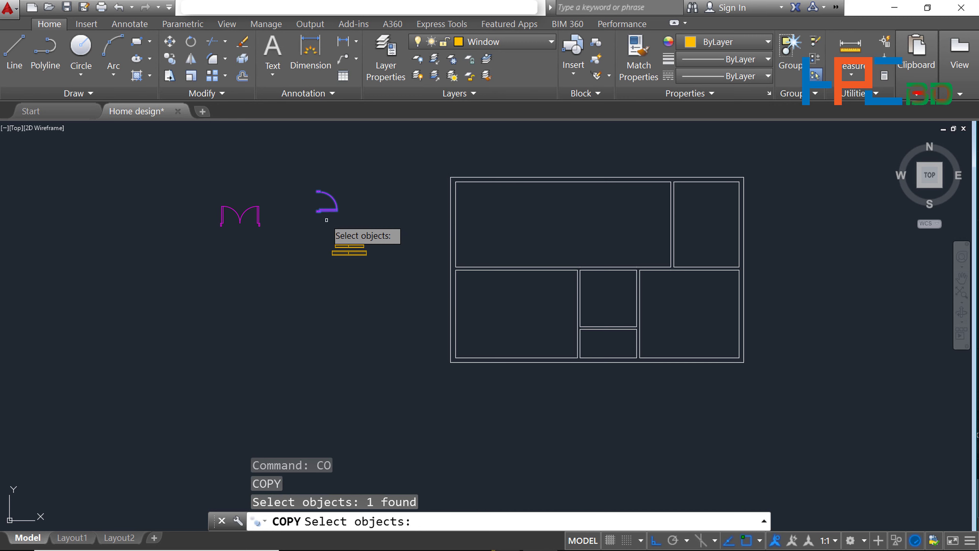
pyautogui.press('Return')
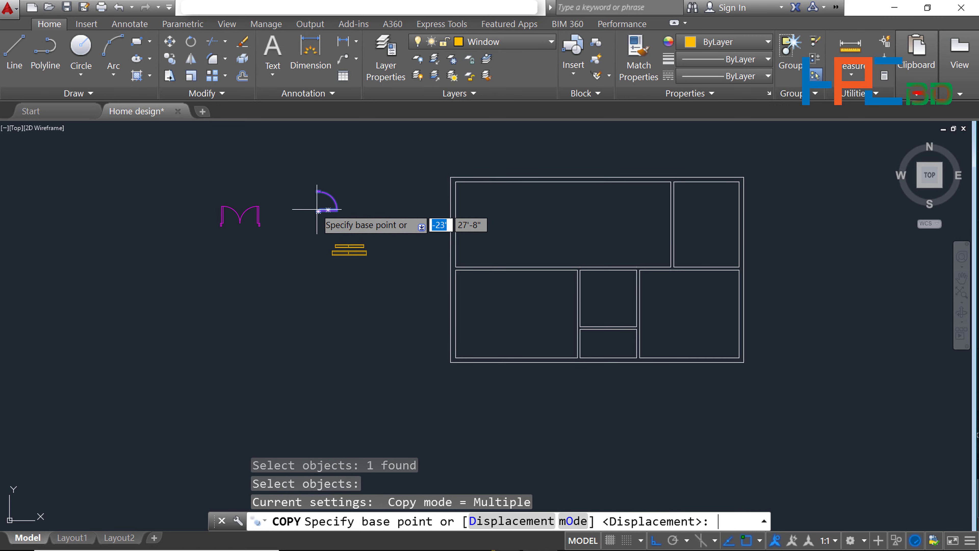
pyautogui.scroll(5, 318, 211)
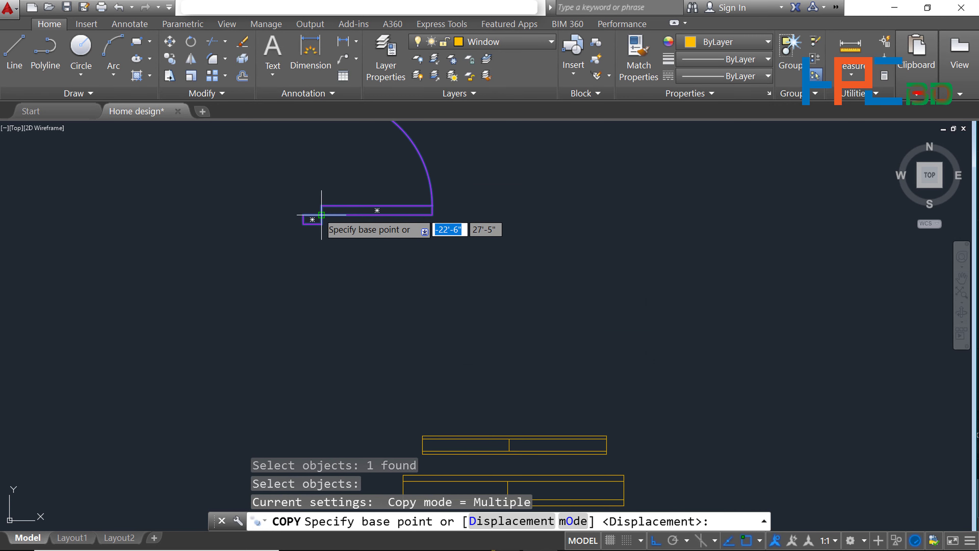
pyautogui.click(303, 215)
pyautogui.scroll(-2, 443, 204)
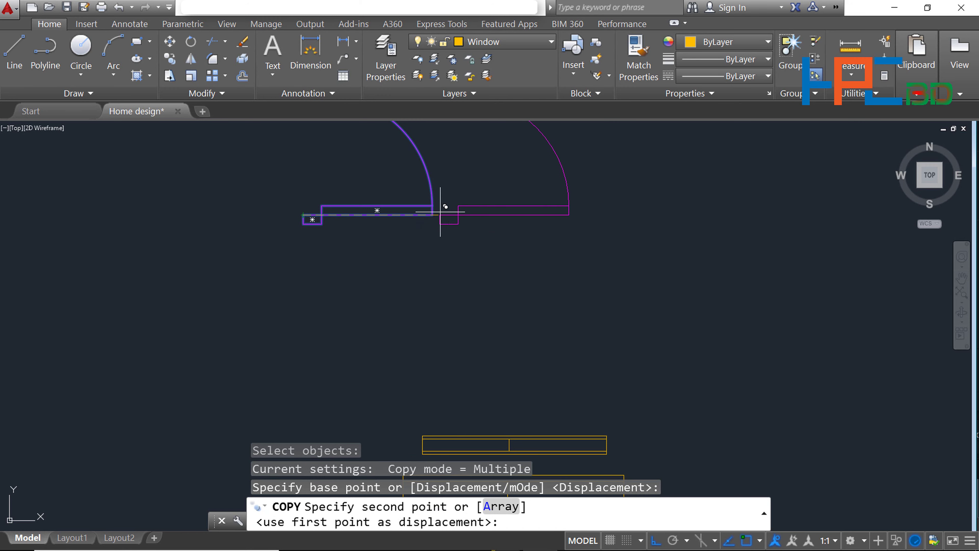
pyautogui.scroll(-2, 438, 212)
pyautogui.scroll(-3, 446, 241)
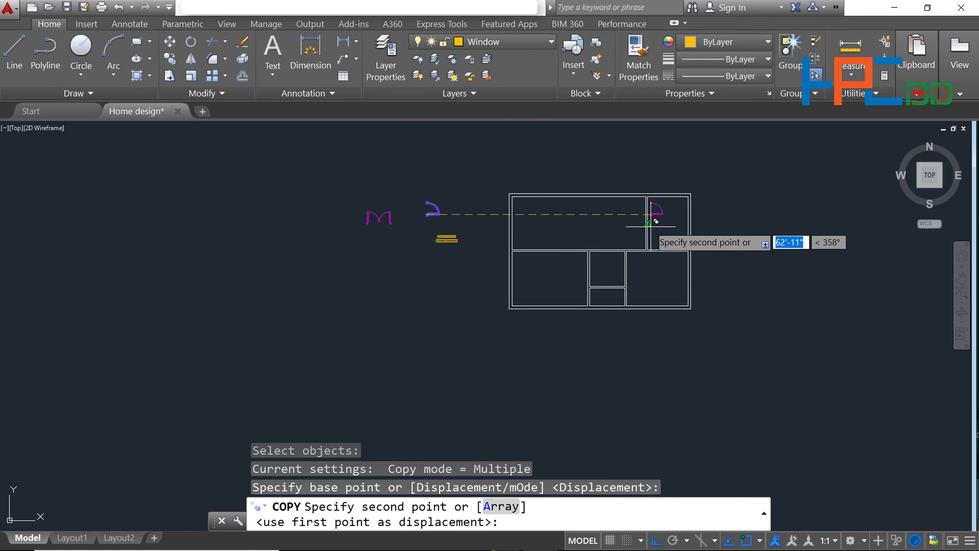
pyautogui.scroll(5, 655, 222)
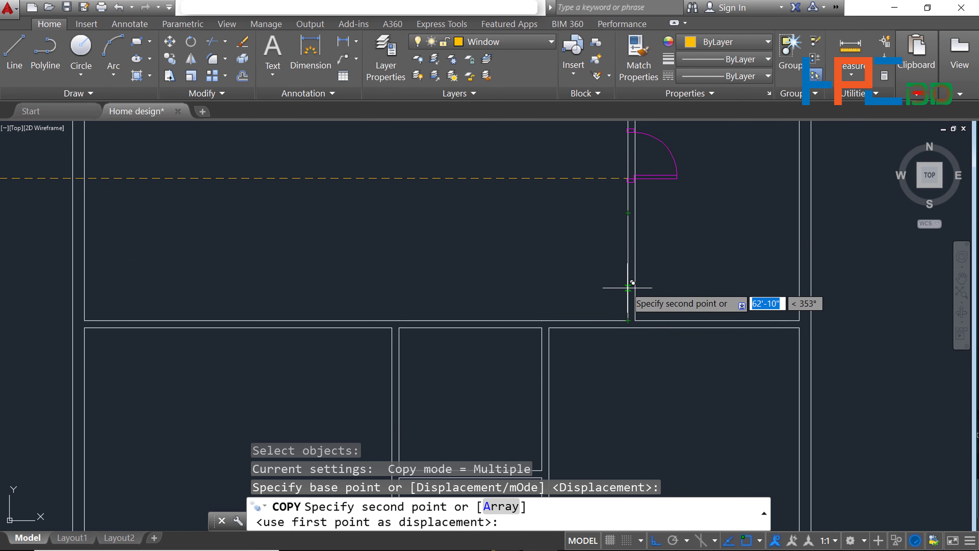
pyautogui.scroll(2, 628, 288)
# - Place the door copy on the wall between the two upper rooms
pyautogui.press('F8')
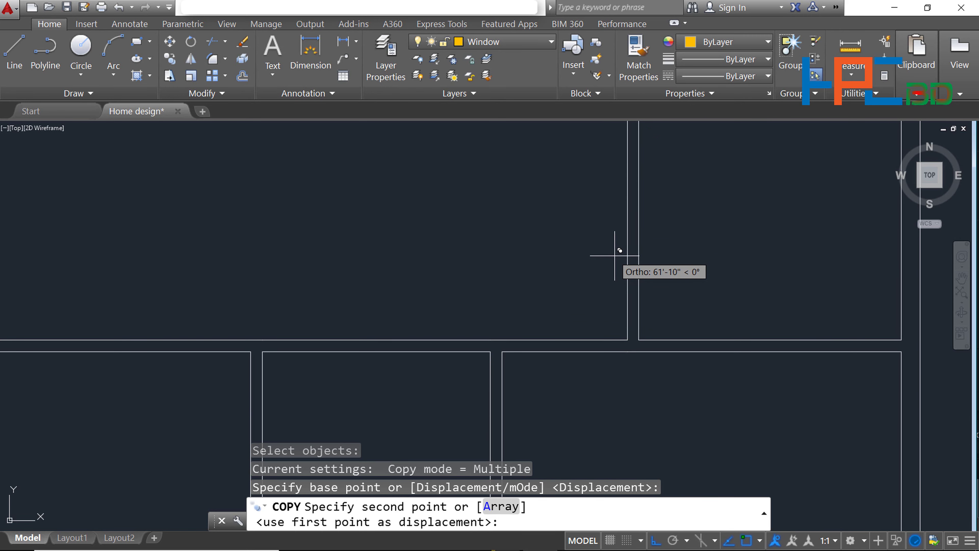
pyautogui.press('F8')
pyautogui.scroll(-3, 623, 242)
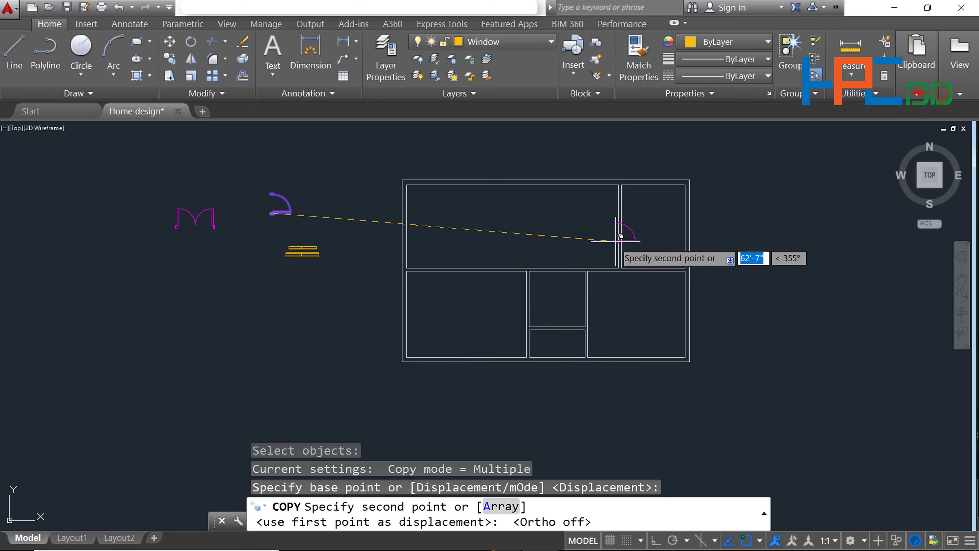
pyautogui.scroll(4, 621, 219)
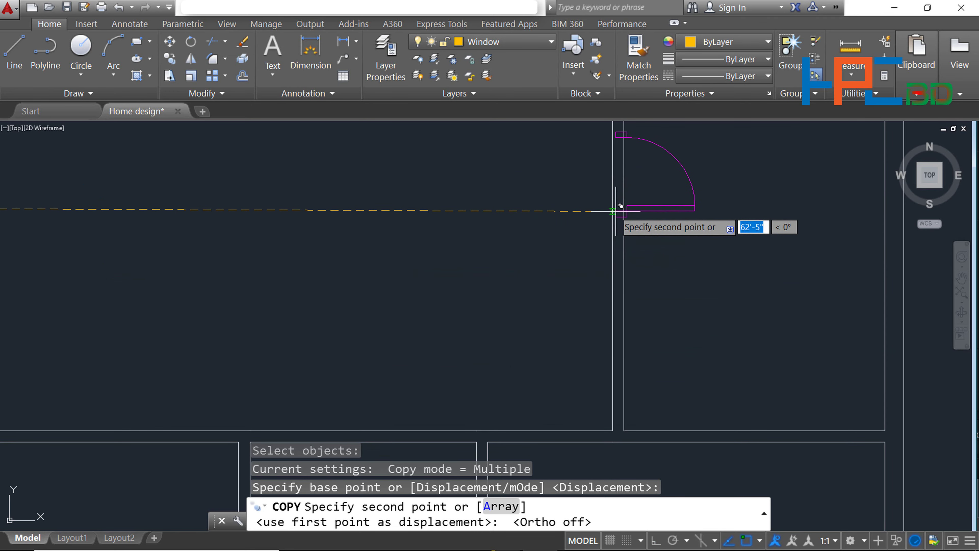
pyautogui.scroll(-2, 618, 203)
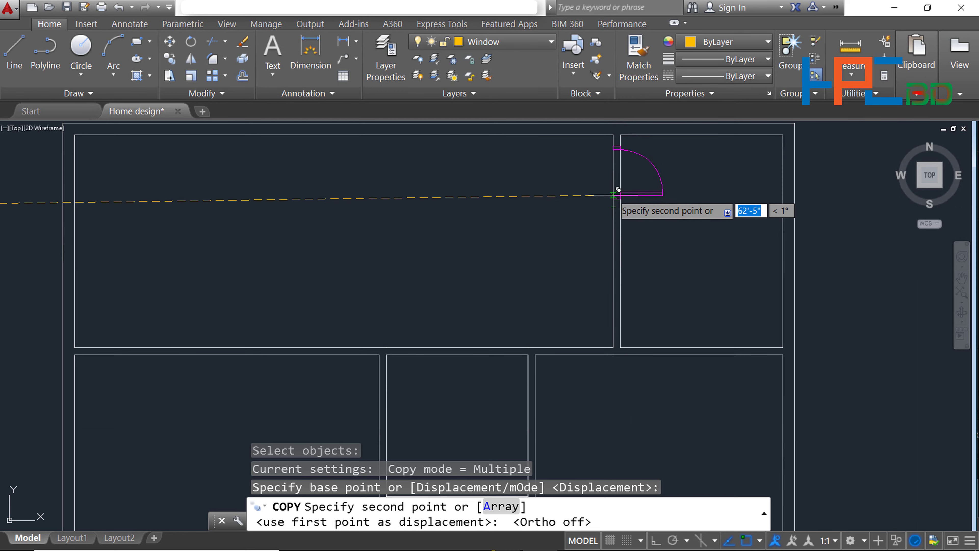
pyautogui.scroll(2, 617, 190)
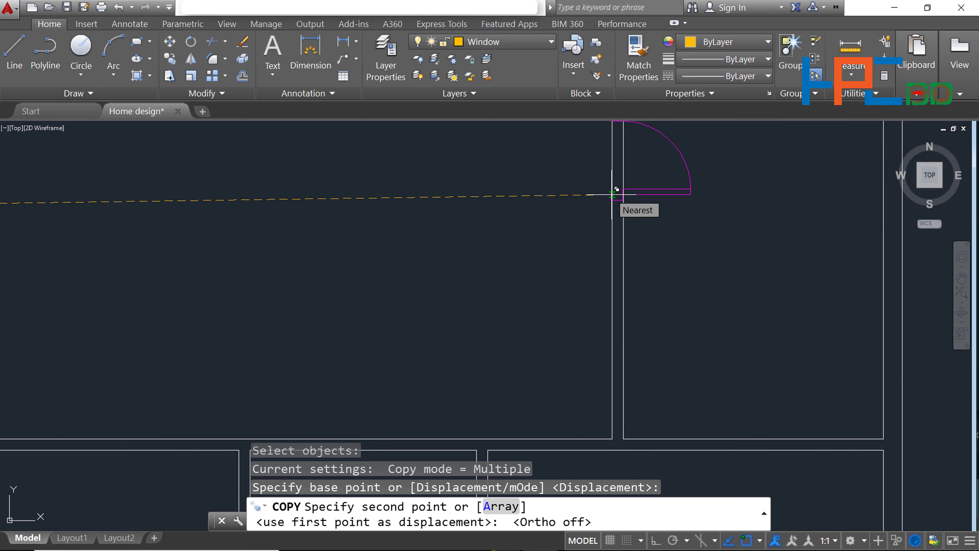
pyautogui.click(616, 189)
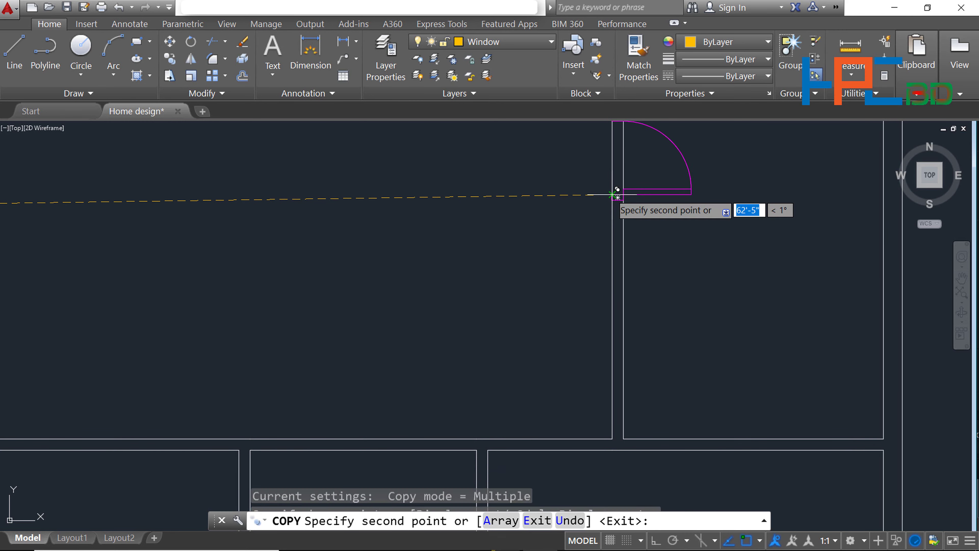
pyautogui.scroll(-7, 710, 187)
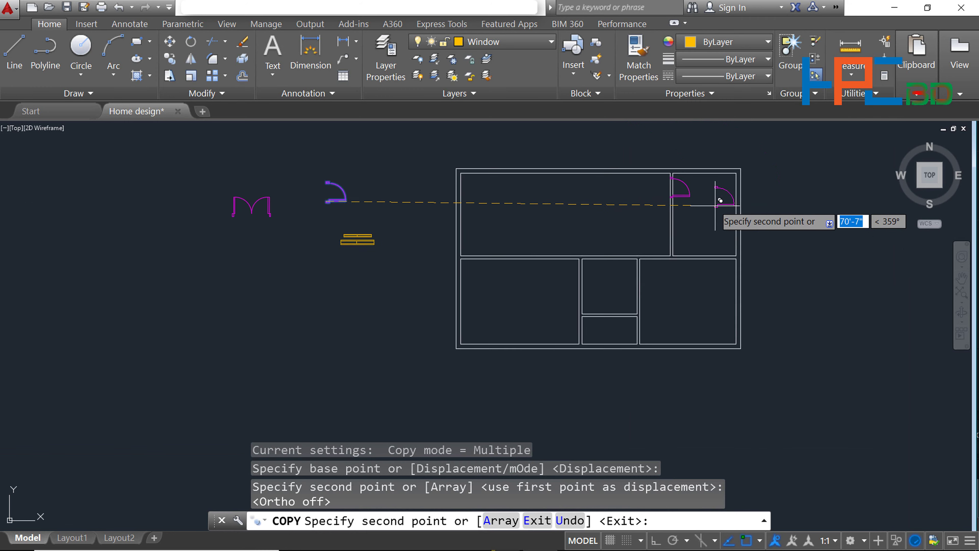
pyautogui.scroll(5, 717, 199)
pyautogui.scroll(3, 711, 194)
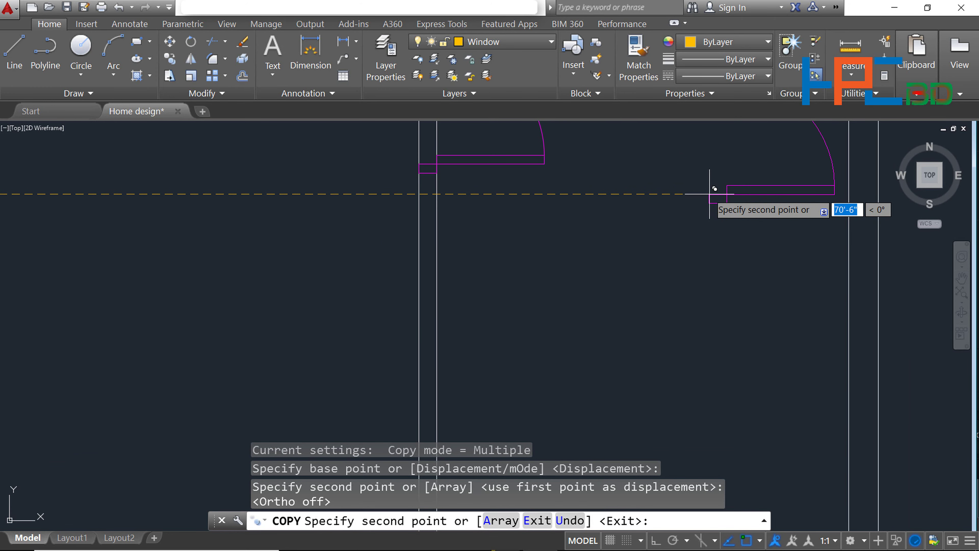
pyautogui.scroll(-8, 709, 193)
pyautogui.press('Return')
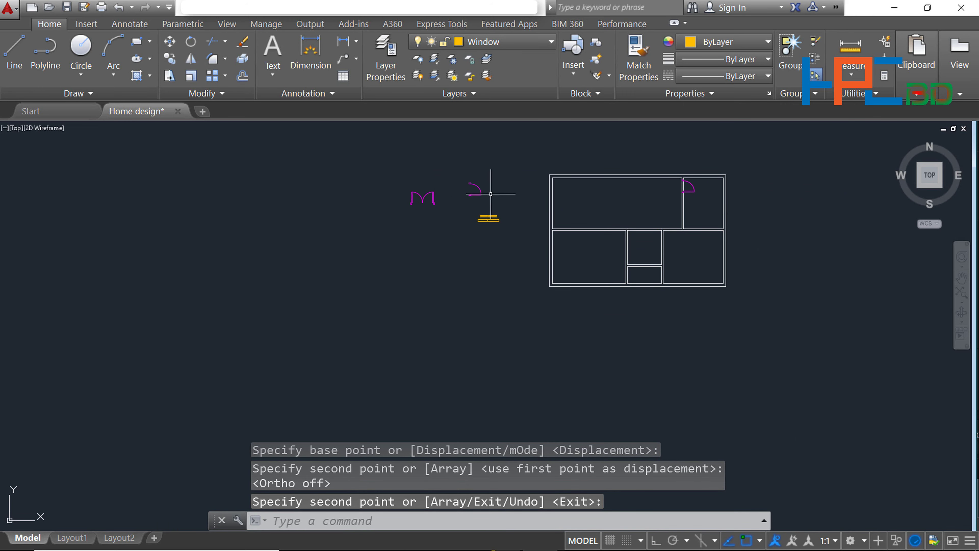
pyautogui.press('Escape')
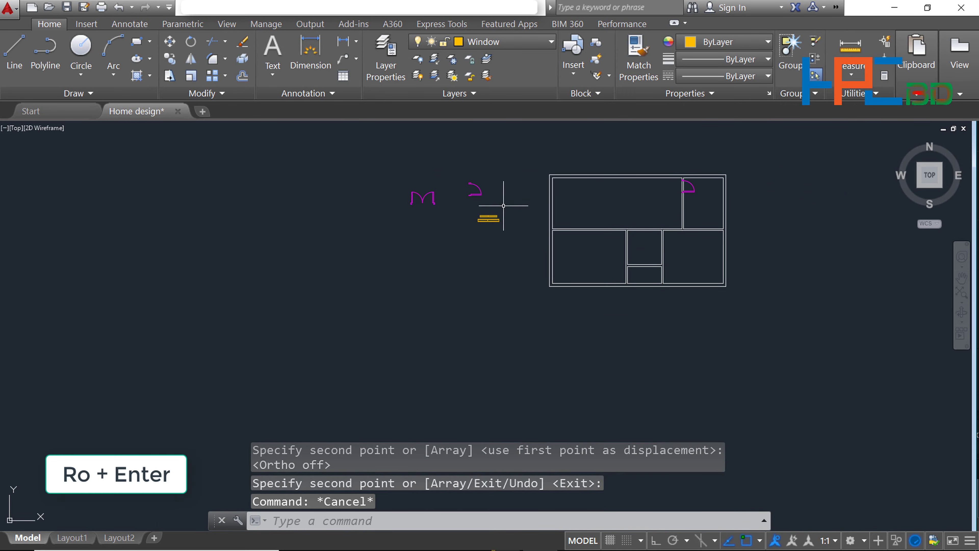
# - Rotate the spare single door 270° with Ortho on so it swings downward
pyautogui.write('Ro')
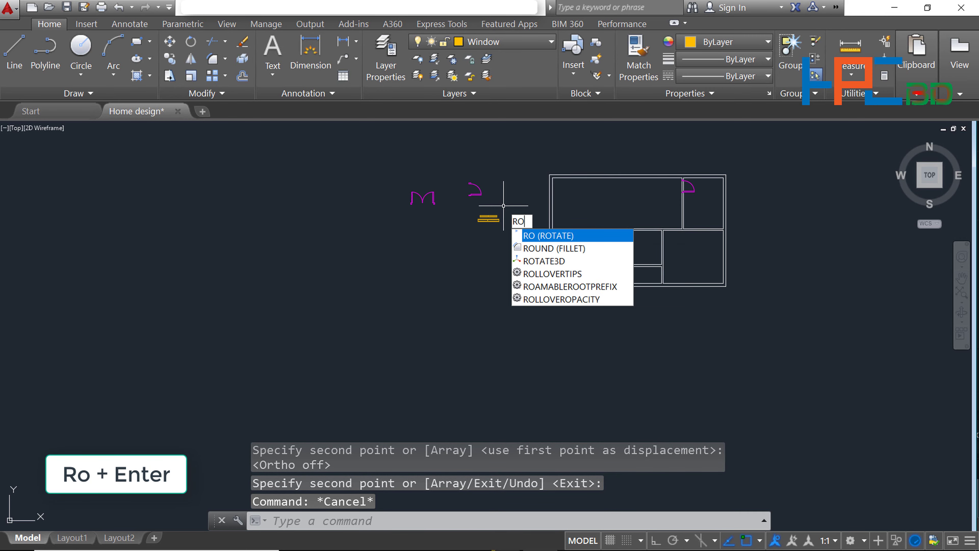
pyautogui.press('Return')
pyautogui.scroll(3, 486, 189)
pyautogui.scroll(3, 501, 161)
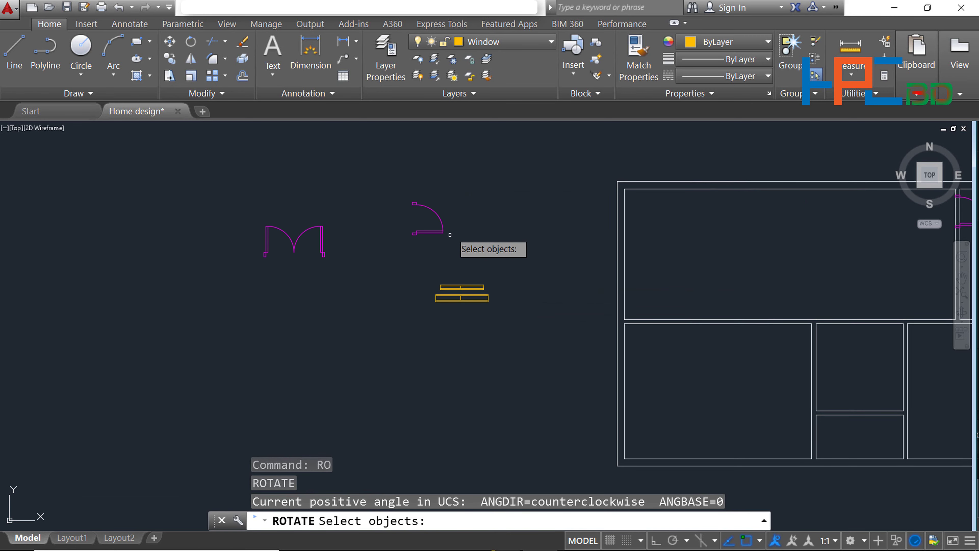
pyautogui.scroll(3, 451, 231)
pyautogui.click(429, 233)
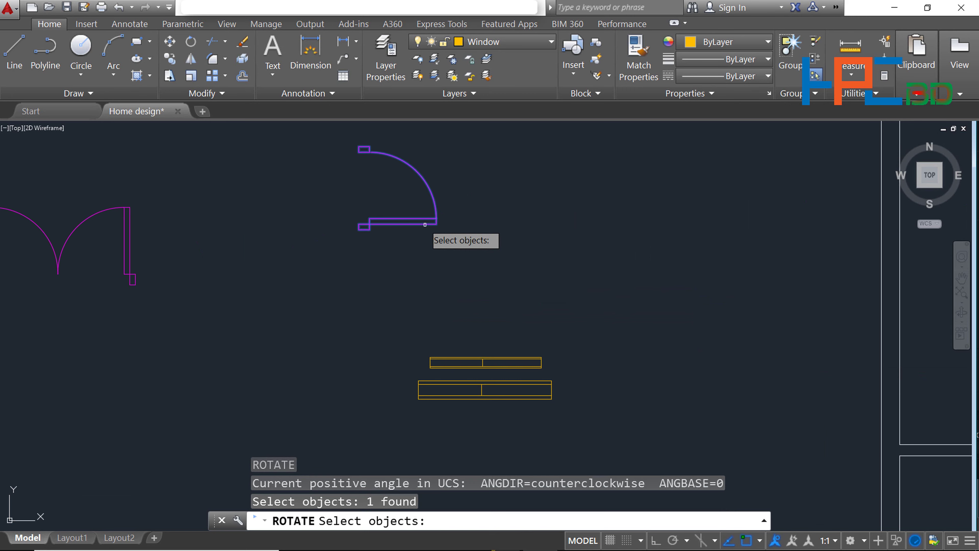
pyautogui.press('Return')
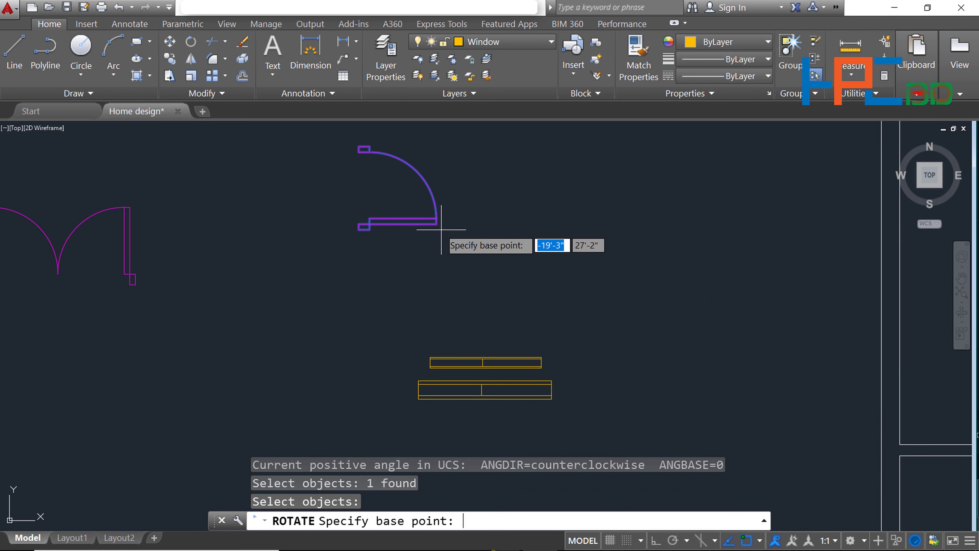
pyautogui.click(351, 243)
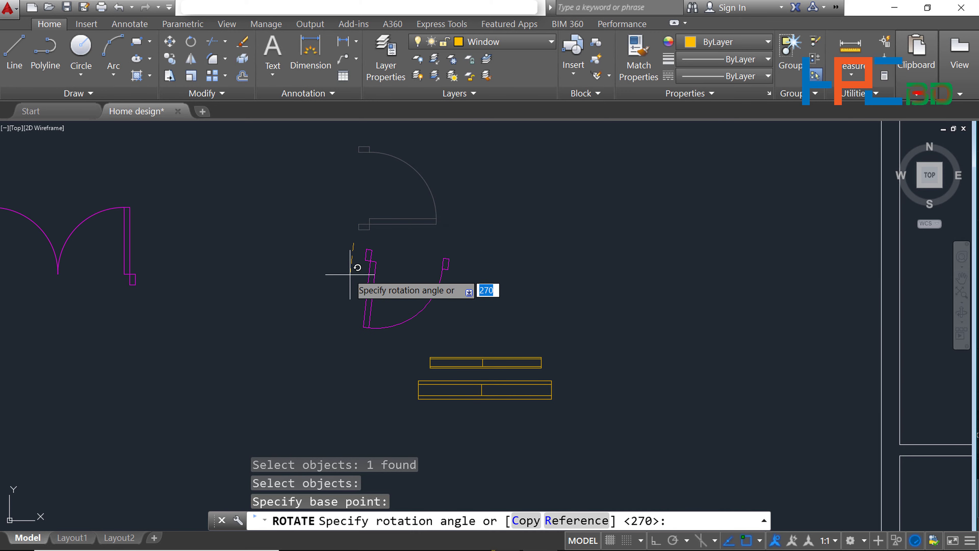
pyautogui.press('F8')
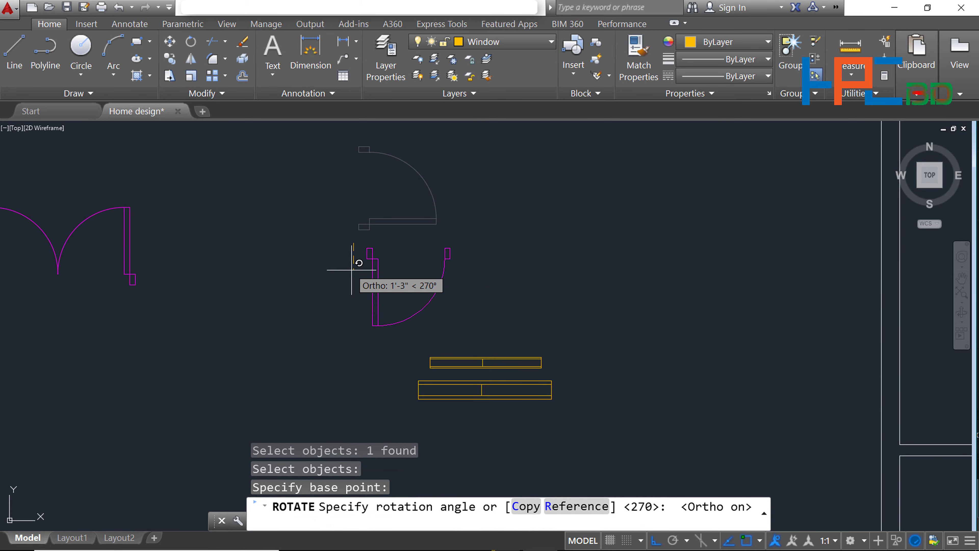
pyautogui.click(352, 270)
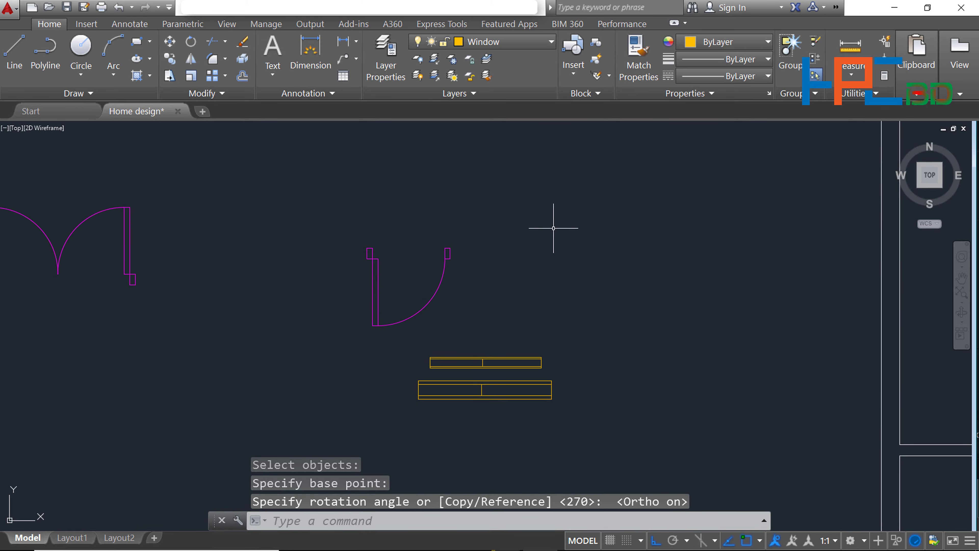
pyautogui.scroll(-2, 575, 242)
pyautogui.scroll(-2, 576, 243)
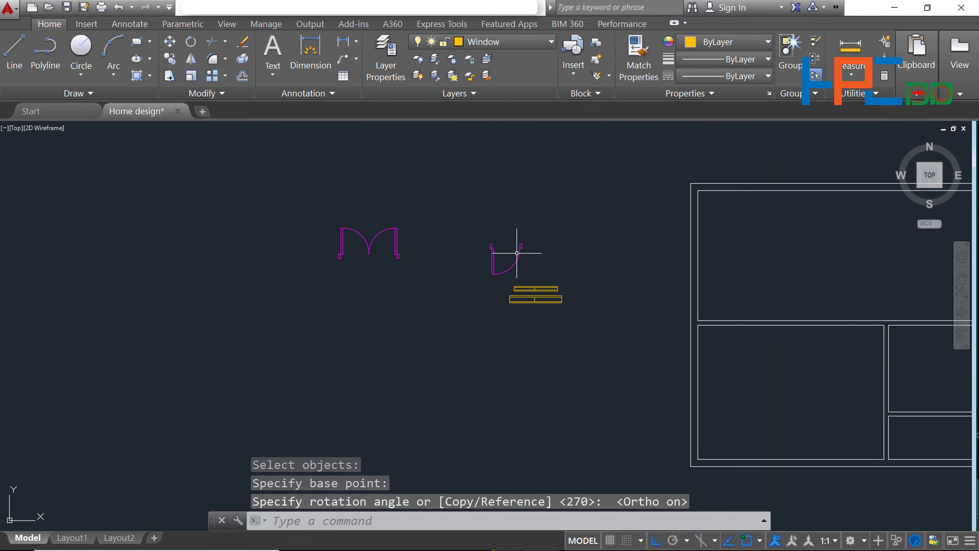
pyautogui.moveTo(554, 251); pyautogui.dragTo(375, 218, button='middle')
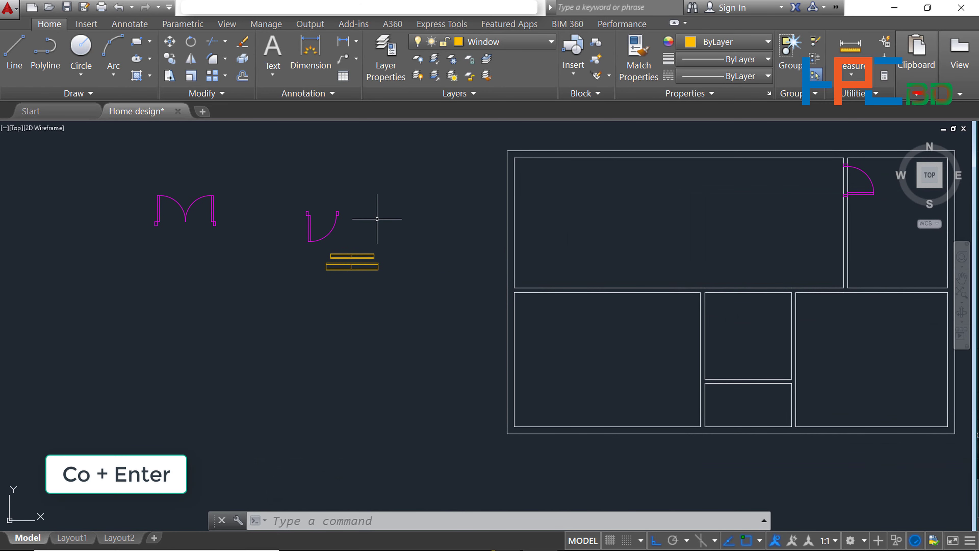
# - Start copying the downward-swinging door, with its frame corner as base point
pyautogui.write('co')
pyautogui.press('Return')
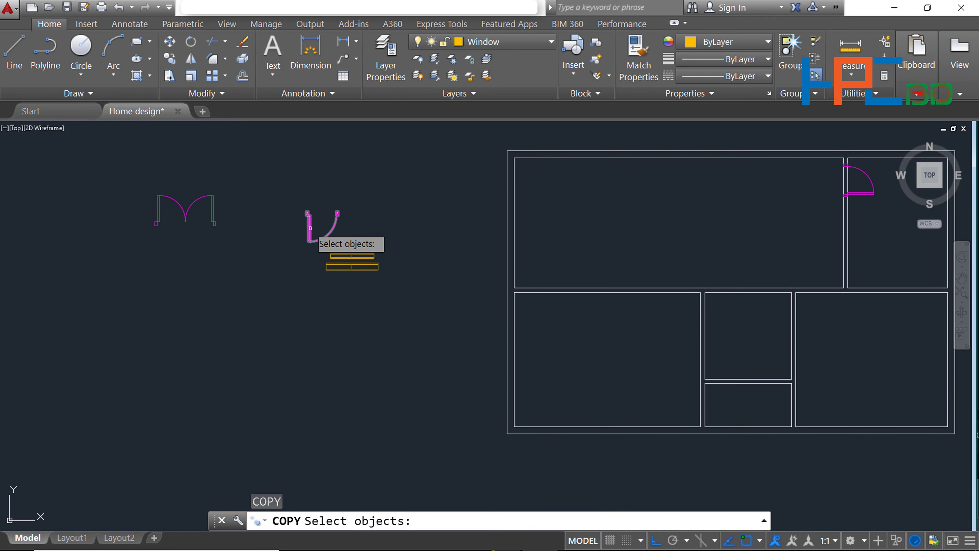
pyautogui.click(310, 228)
pyautogui.scroll(3, 310, 209)
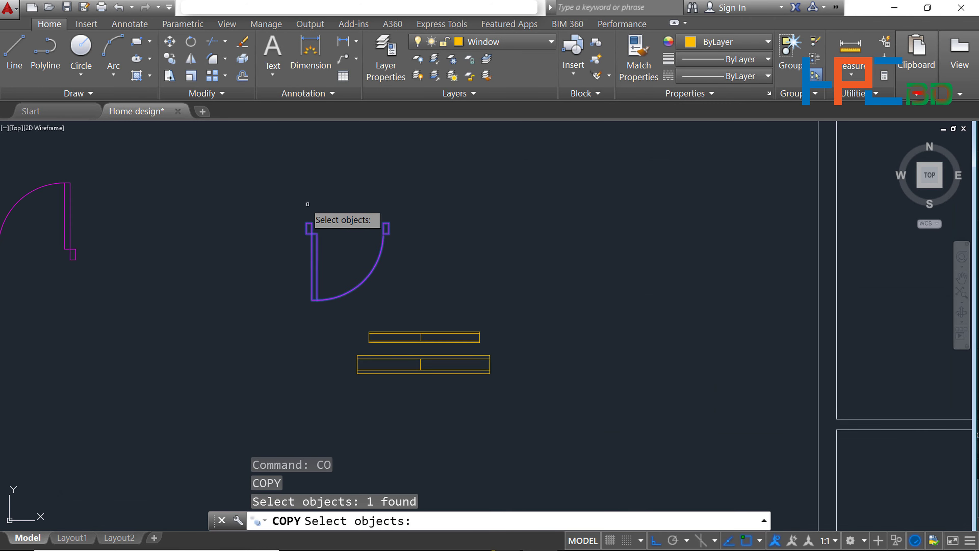
pyautogui.scroll(4, 309, 206)
pyautogui.press('Return')
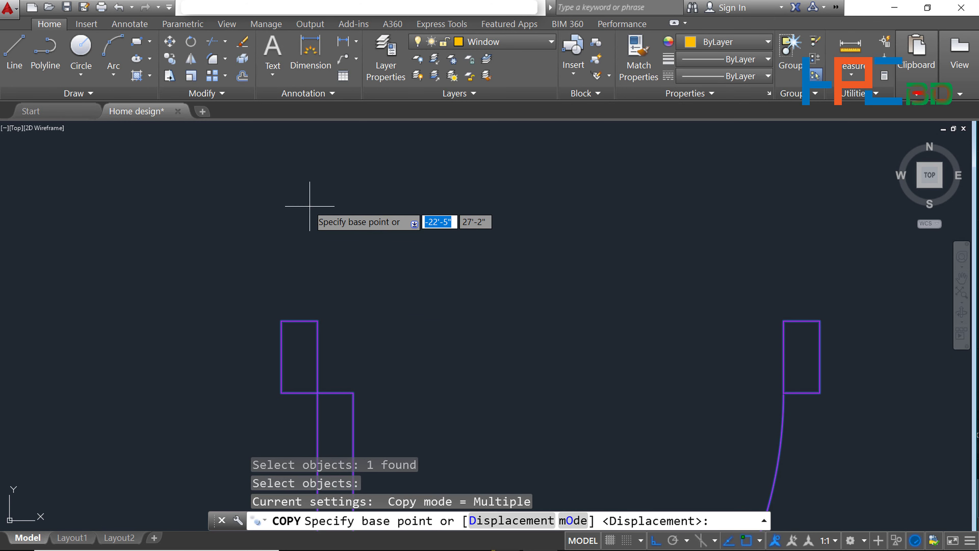
pyautogui.click(281, 321)
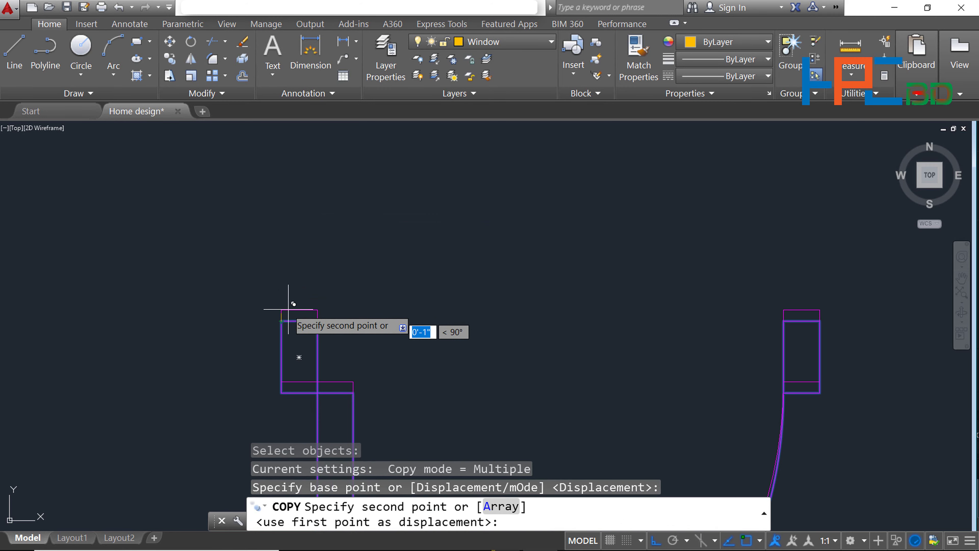
pyautogui.scroll(-2, 430, 280)
pyautogui.scroll(-2, 448, 258)
pyautogui.scroll(-2, 507, 270)
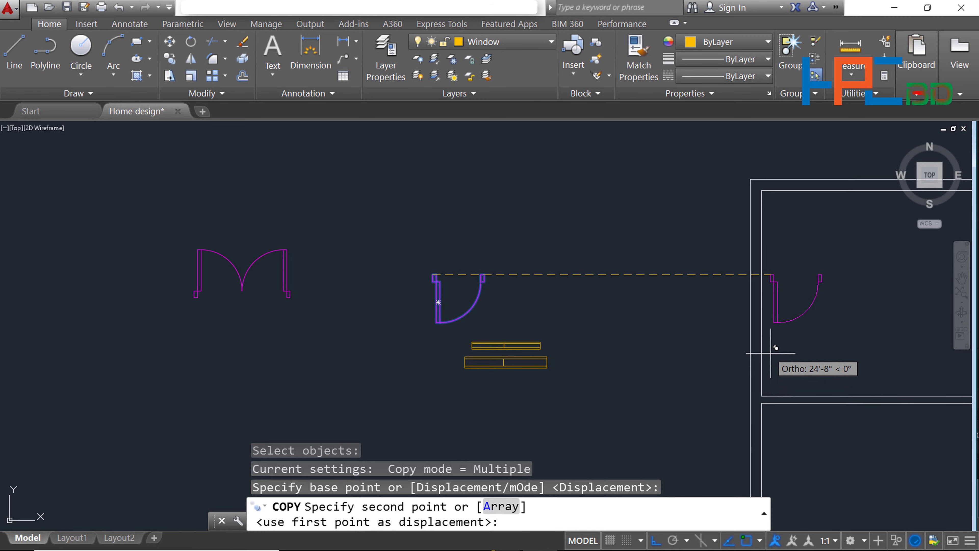
# - With Ortho off, place the first door copy on the central horizontal wall
pyautogui.press('F8')
pyautogui.scroll(-2, 818, 359)
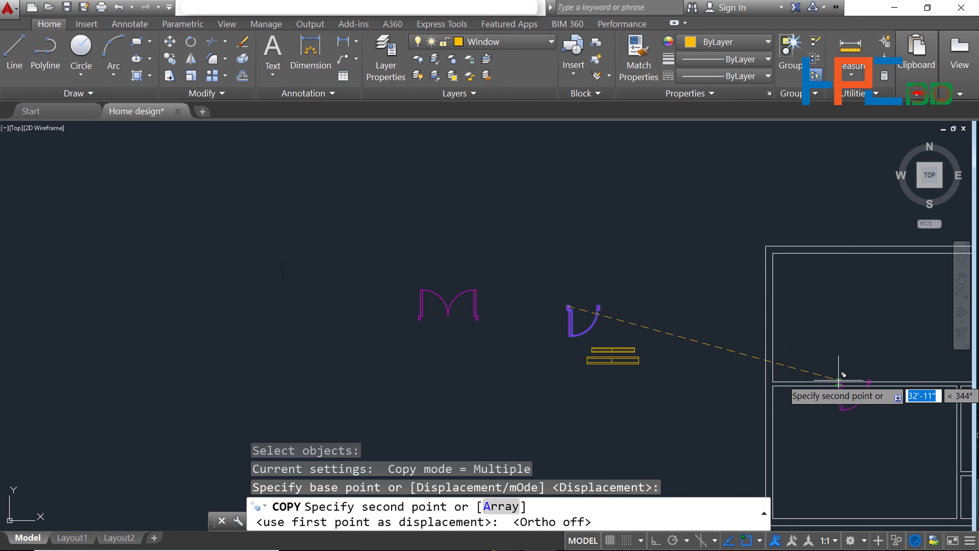
pyautogui.scroll(4, 767, 378)
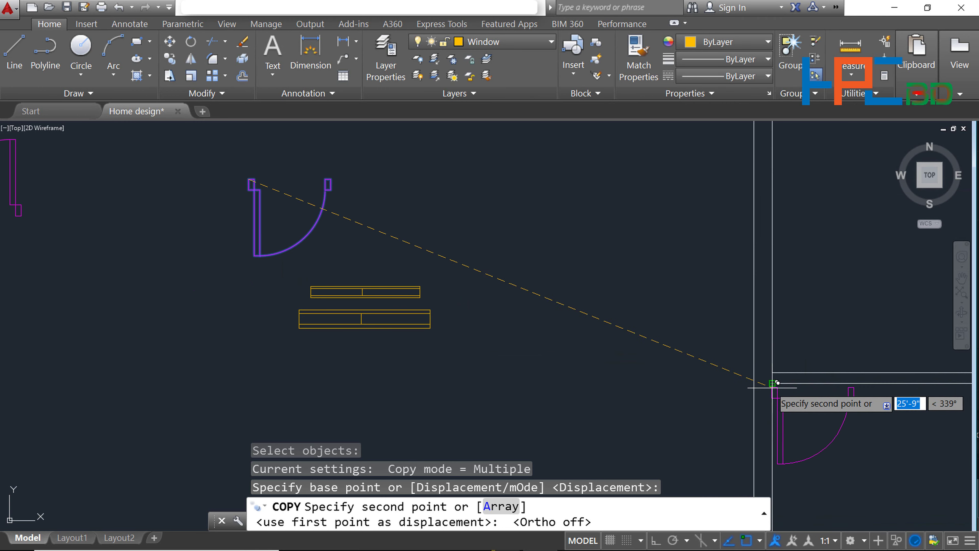
pyautogui.scroll(3, 764, 377)
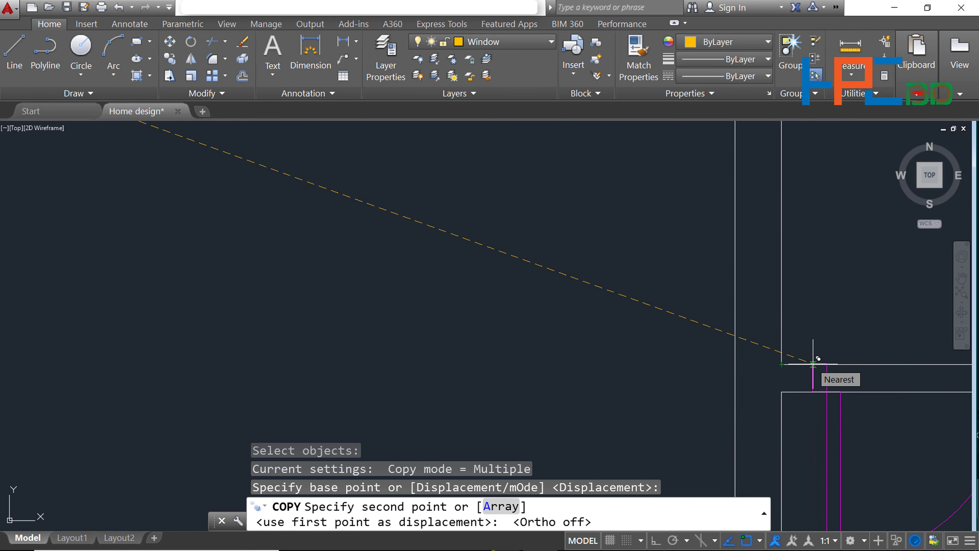
pyautogui.click(813, 362)
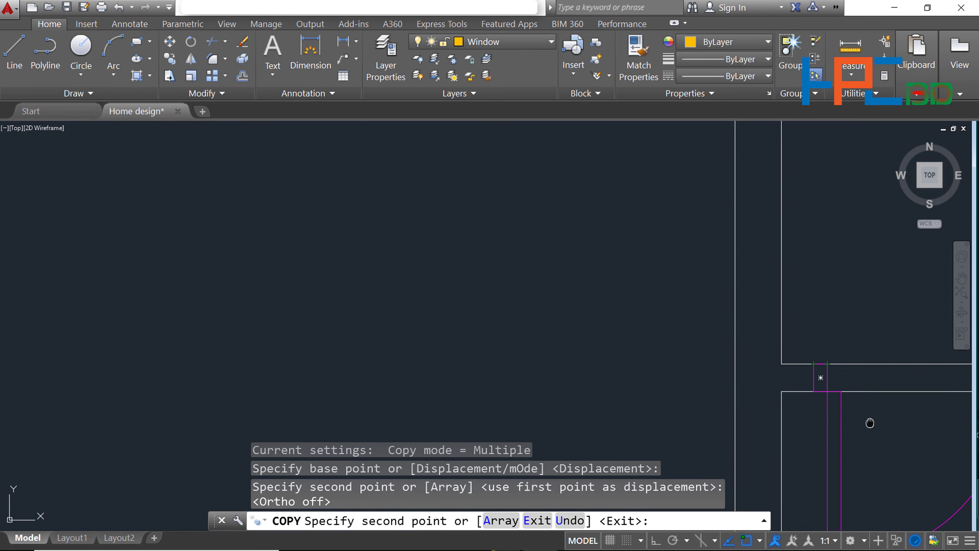
pyautogui.moveTo(870, 422); pyautogui.dragTo(259, 318, button='middle')
pyautogui.scroll(-2, 365, 339)
pyautogui.scroll(-3, 579, 357)
pyautogui.scroll(-3, 595, 333)
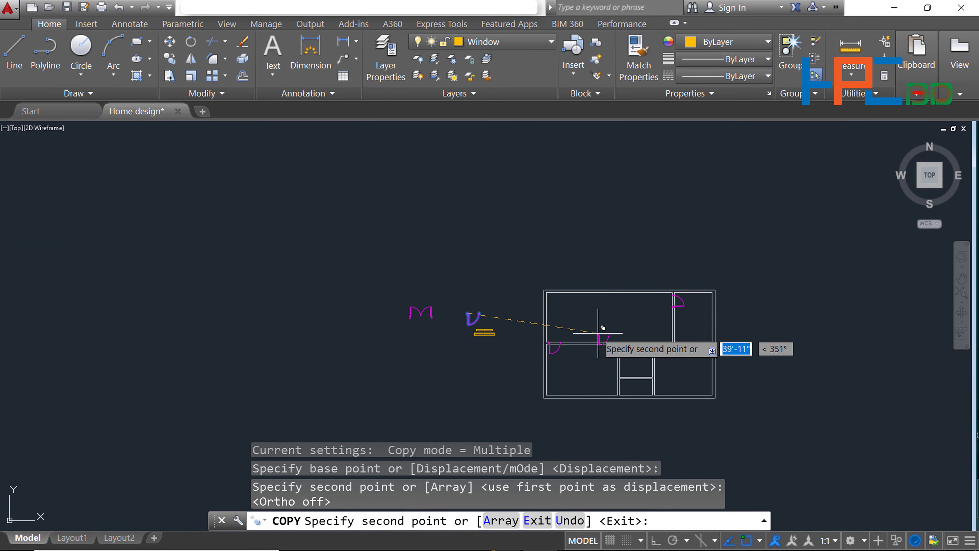
pyautogui.scroll(-1, 626, 352)
pyautogui.scroll(4, 625, 349)
pyautogui.scroll(3, 623, 343)
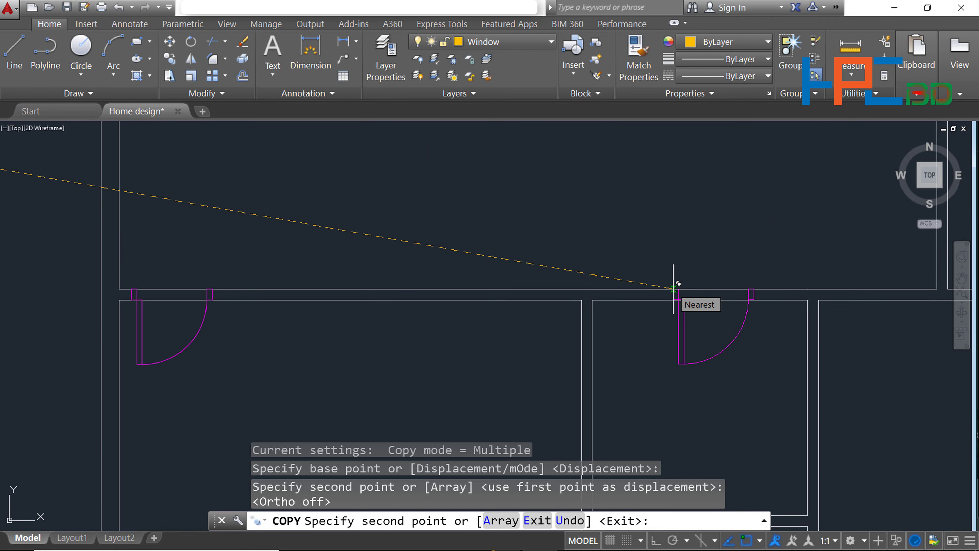
# - Add the second and third door copies along the central wall, the last at its midpoint
pyautogui.click(679, 283)
pyautogui.scroll(-4, 929, 326)
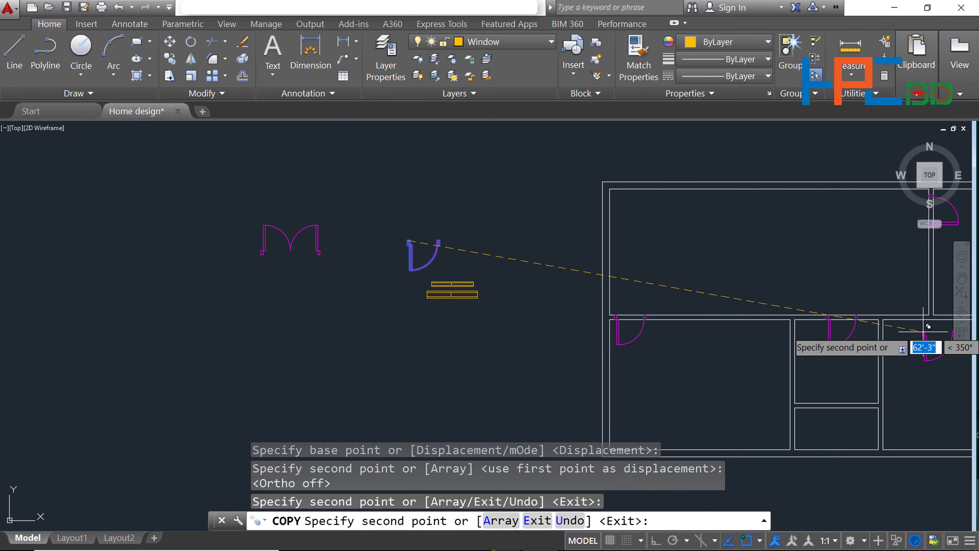
pyautogui.moveTo(929, 326); pyautogui.dragTo(707, 335, button='middle')
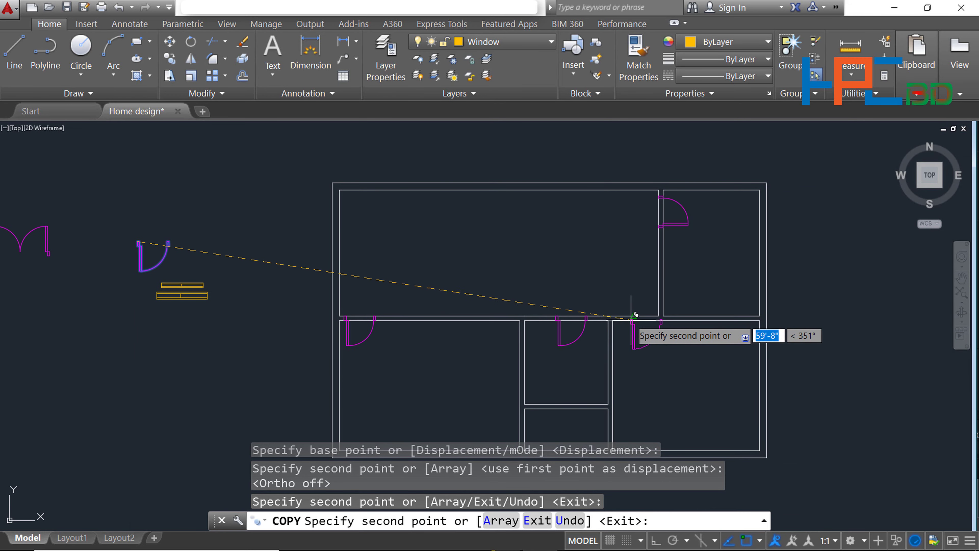
pyautogui.scroll(5, 634, 308)
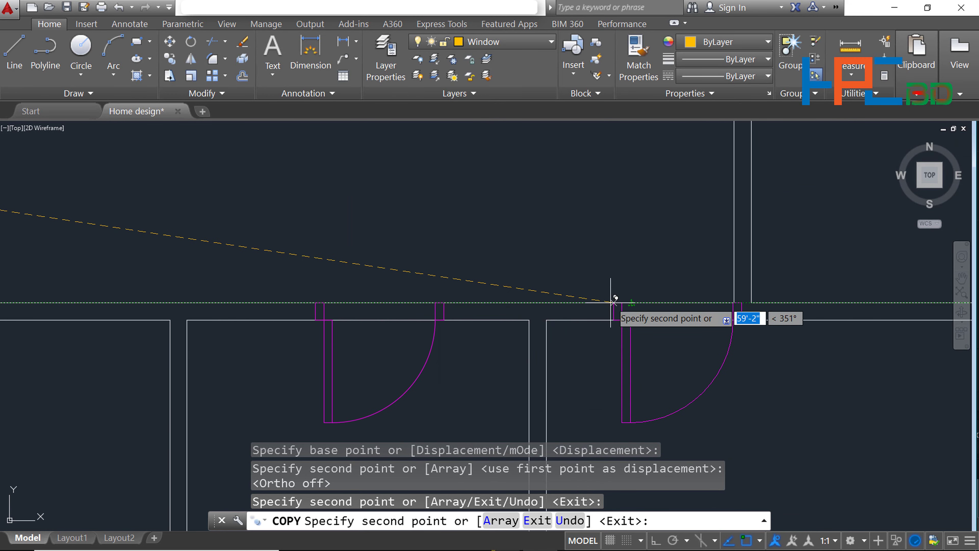
pyautogui.click(587, 303)
pyautogui.scroll(-6, 721, 287)
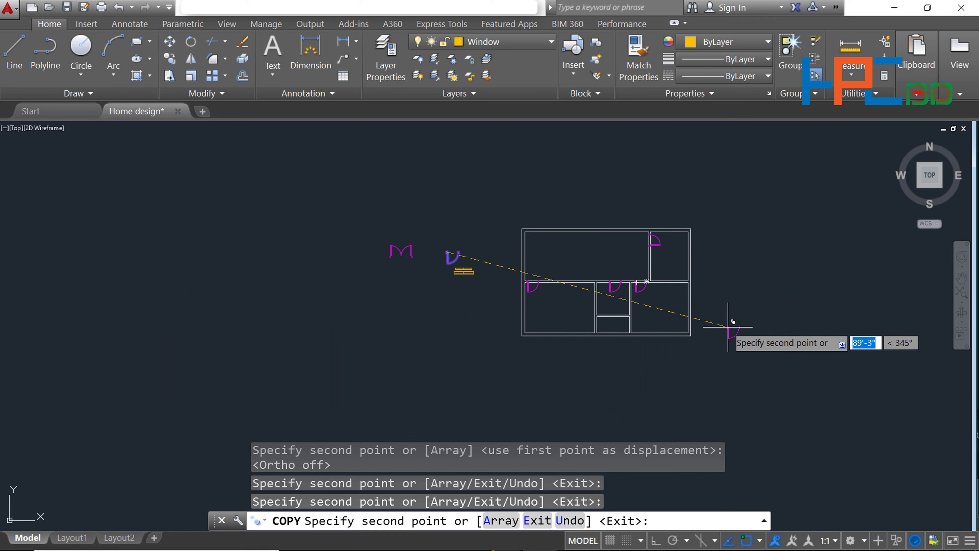
pyautogui.press('Return')
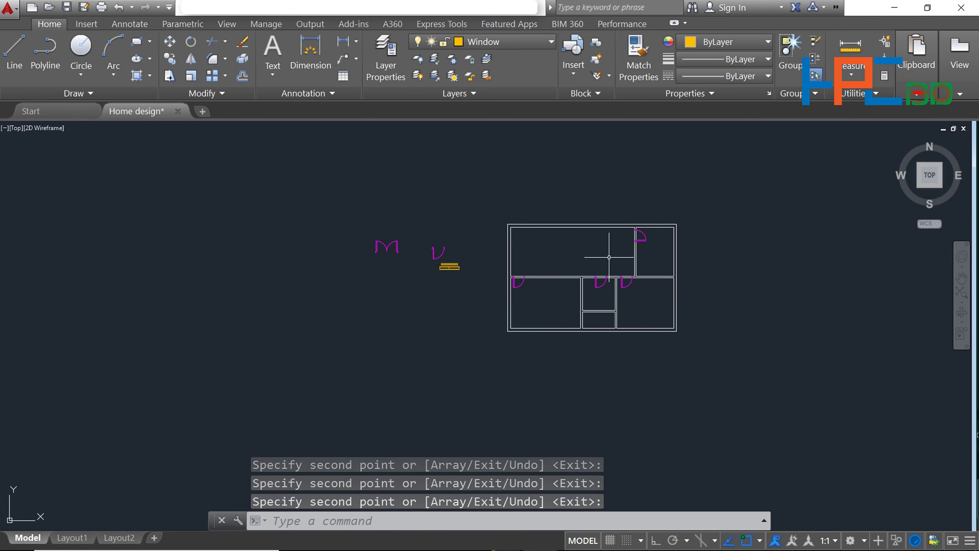
# - Copy both window symbols to a position directly to their right
pyautogui.scroll(4, 453, 261)
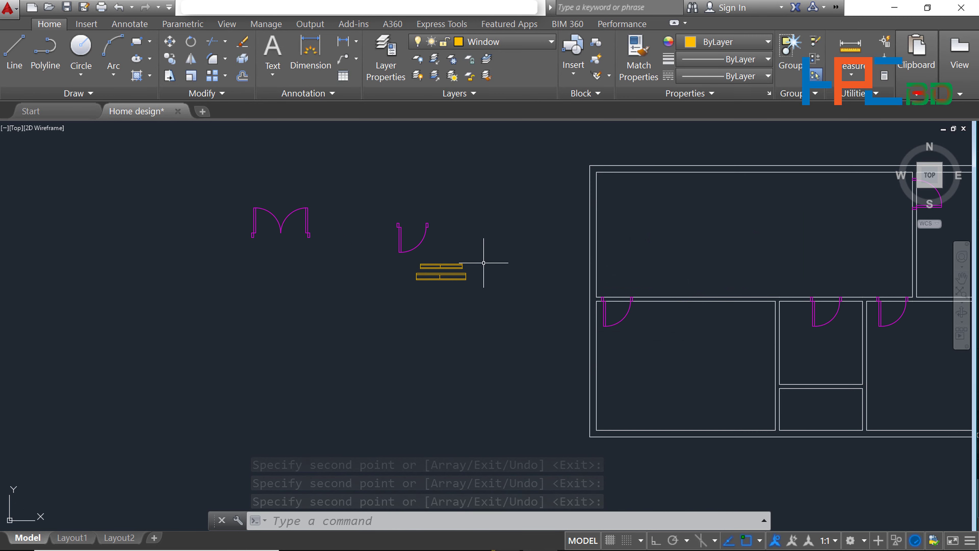
pyautogui.rightClick(511, 267)
pyautogui.press('Escape')
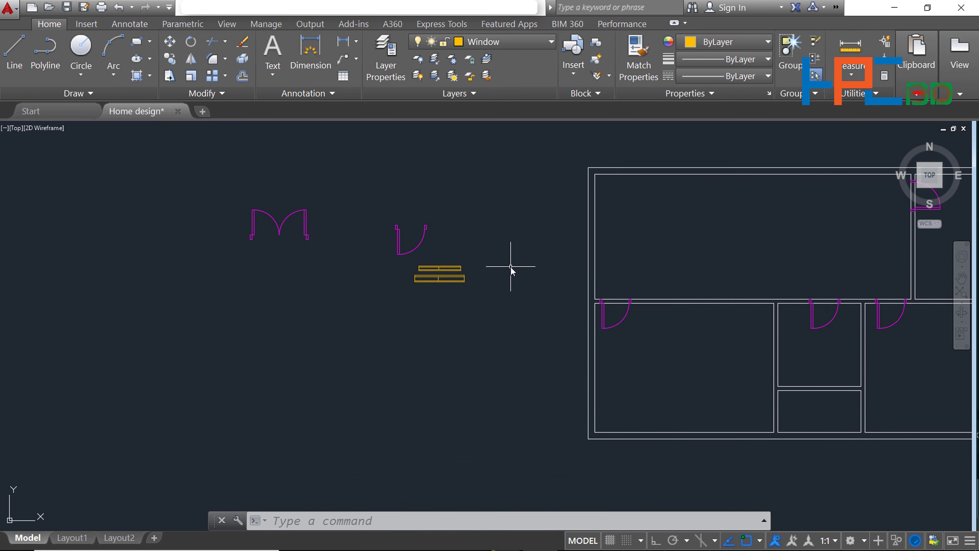
pyautogui.moveTo(511, 266); pyautogui.dragTo(514, 273, button='middle')
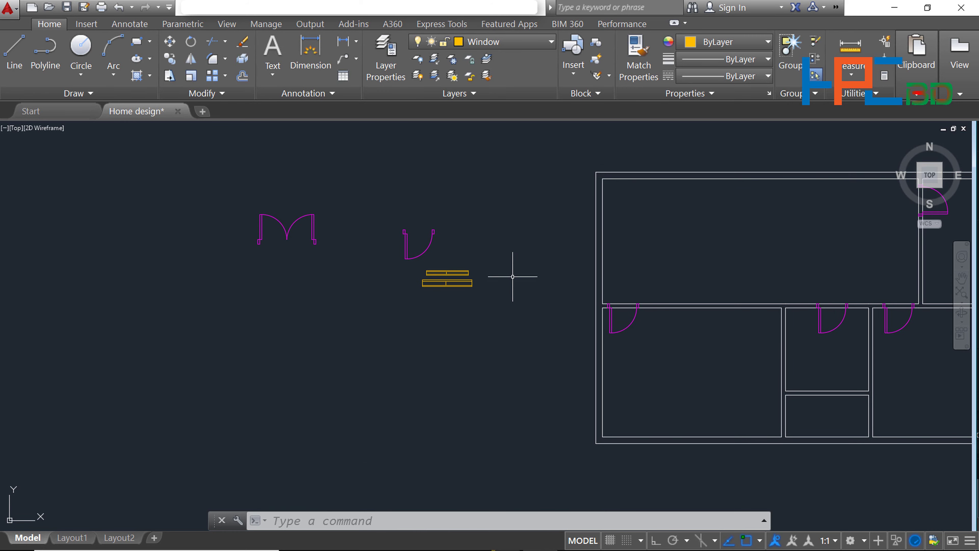
pyautogui.write('ct o')
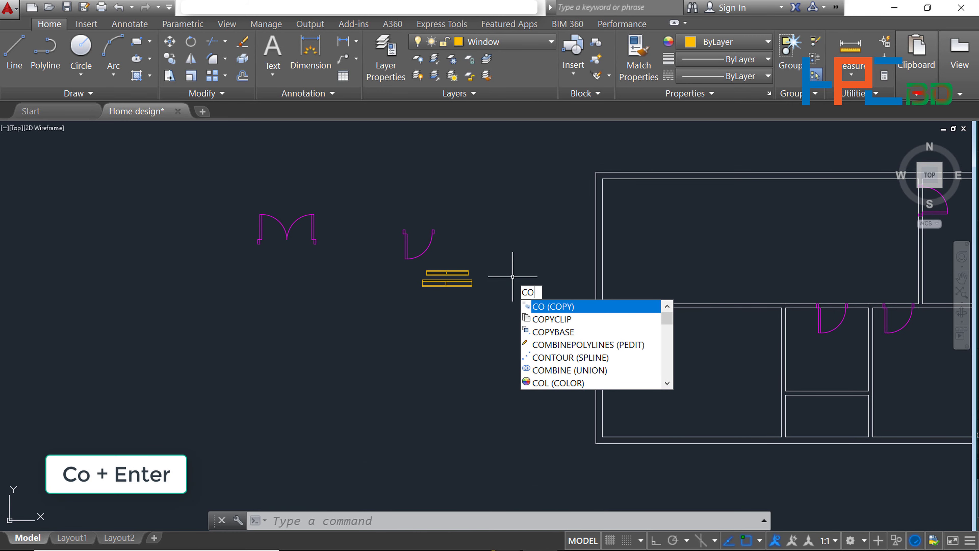
pyautogui.press('Return')
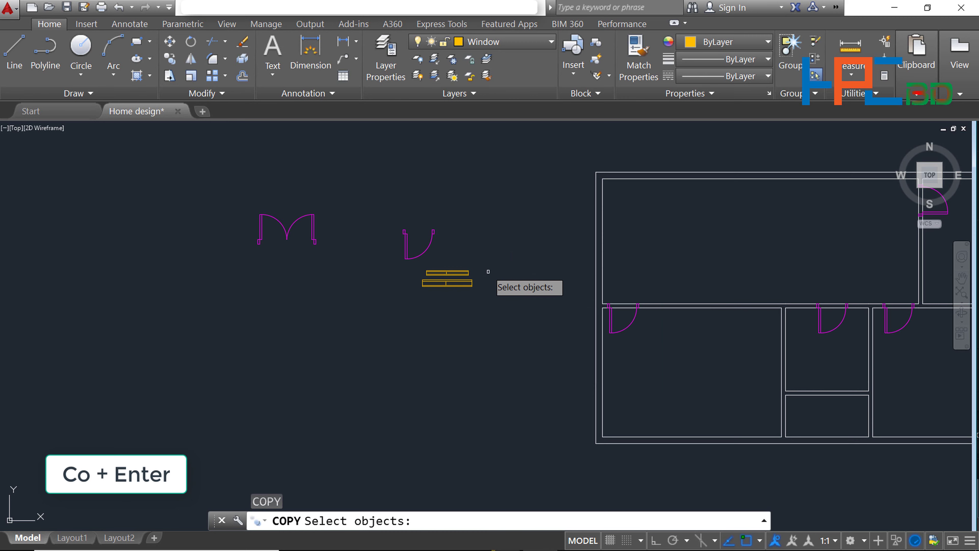
pyautogui.scroll(6, 488, 271)
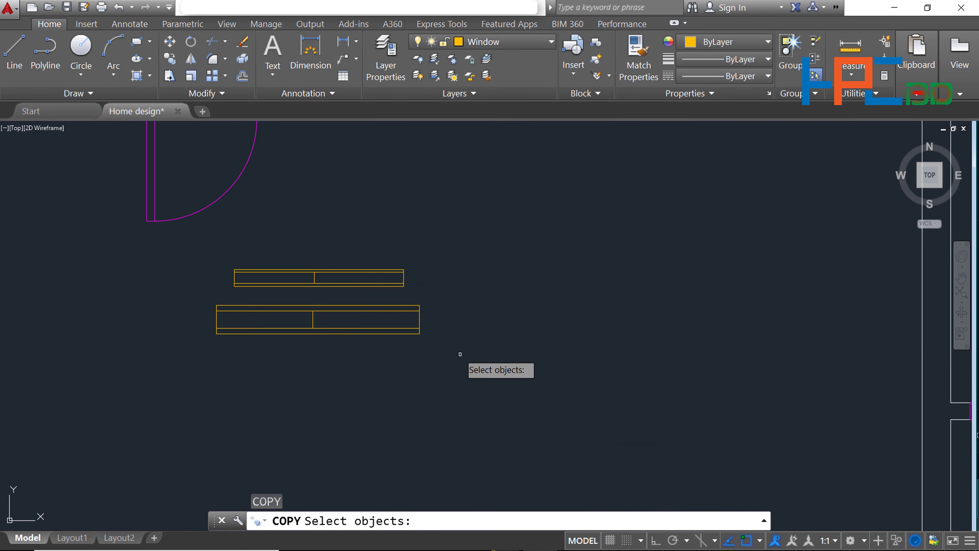
pyautogui.moveTo(435, 355)
pyautogui.mouseDown()
pyautogui.moveTo(388, 264)
pyautogui.moveTo(436, 231)
pyautogui.mouseUp()
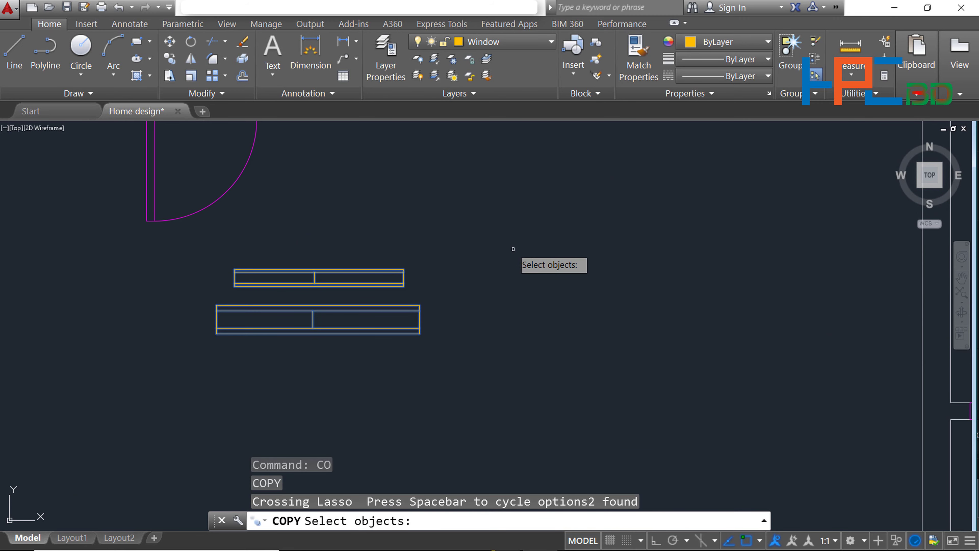
pyautogui.press('Return')
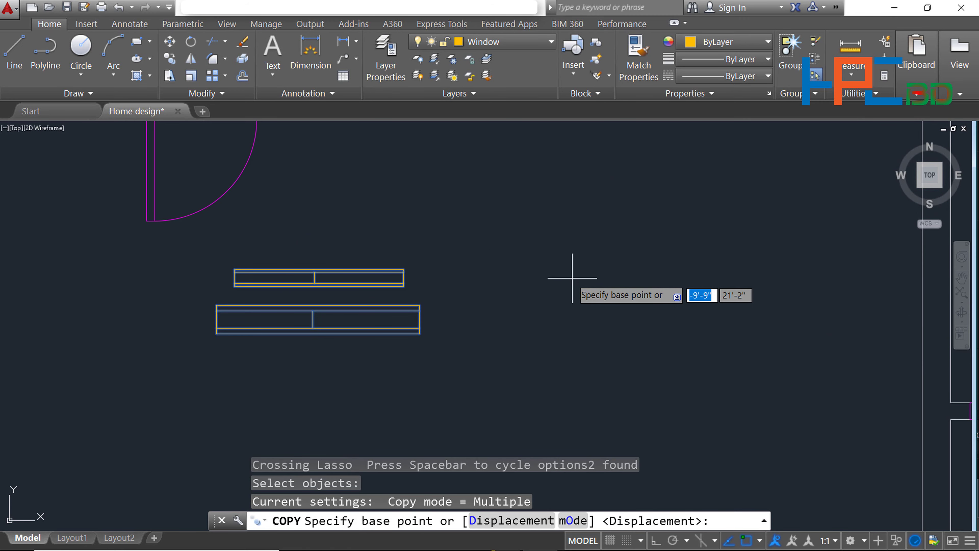
pyautogui.click(565, 282)
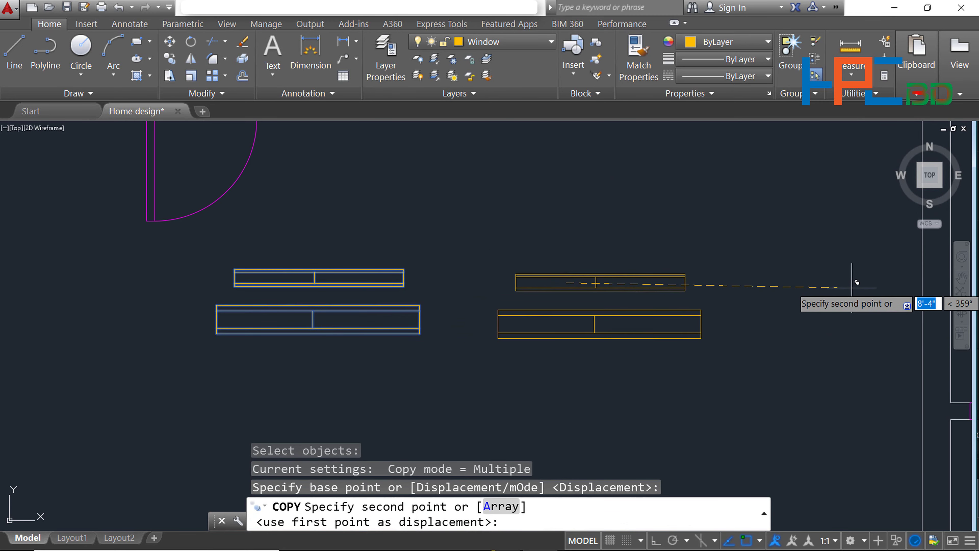
pyautogui.click(869, 283)
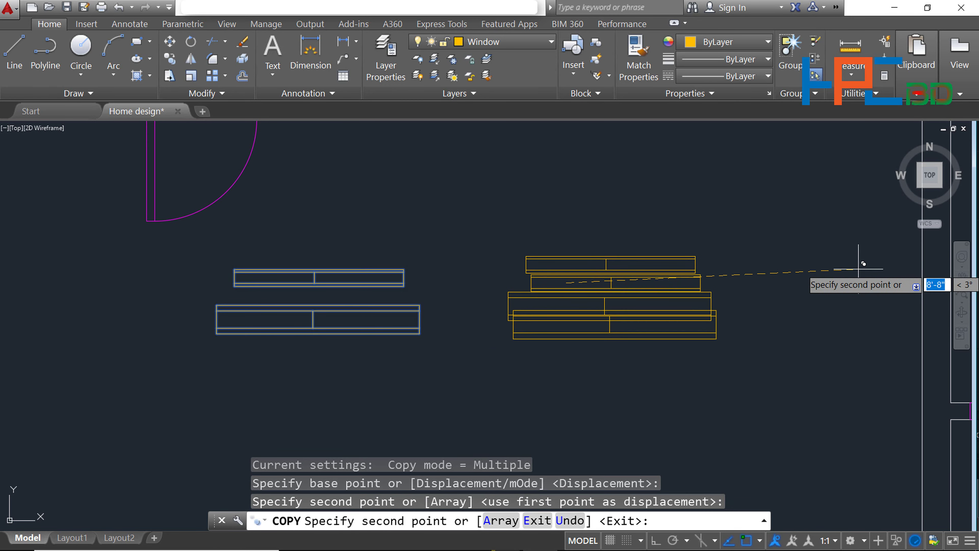
pyautogui.press('Return')
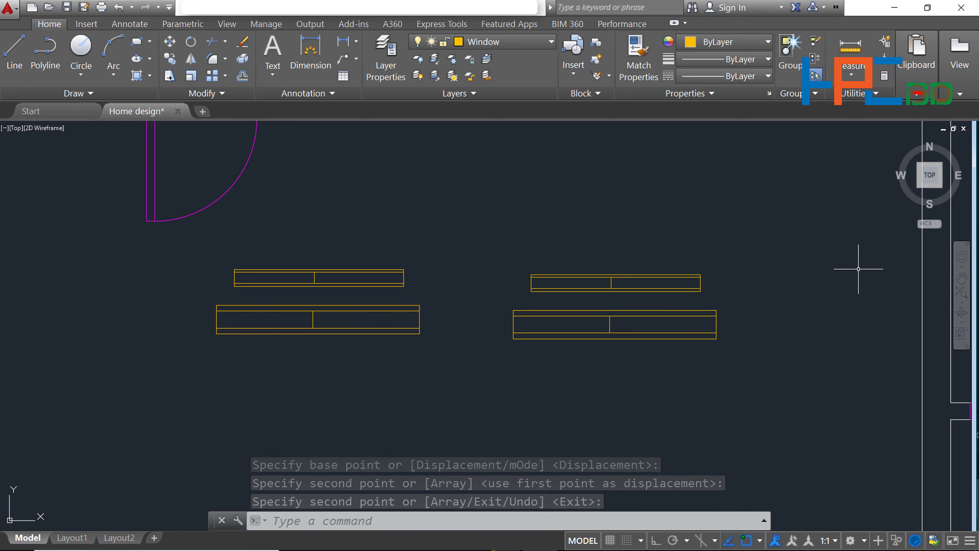
# - Rotate the upper copied window 270° with Ortho on so it stands vertical
pyautogui.write('RO')
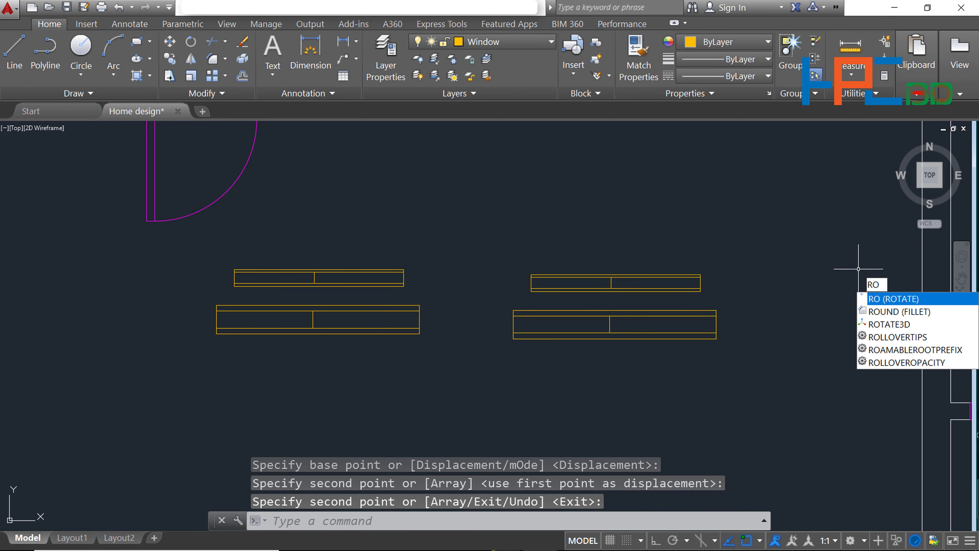
pyautogui.press('Return')
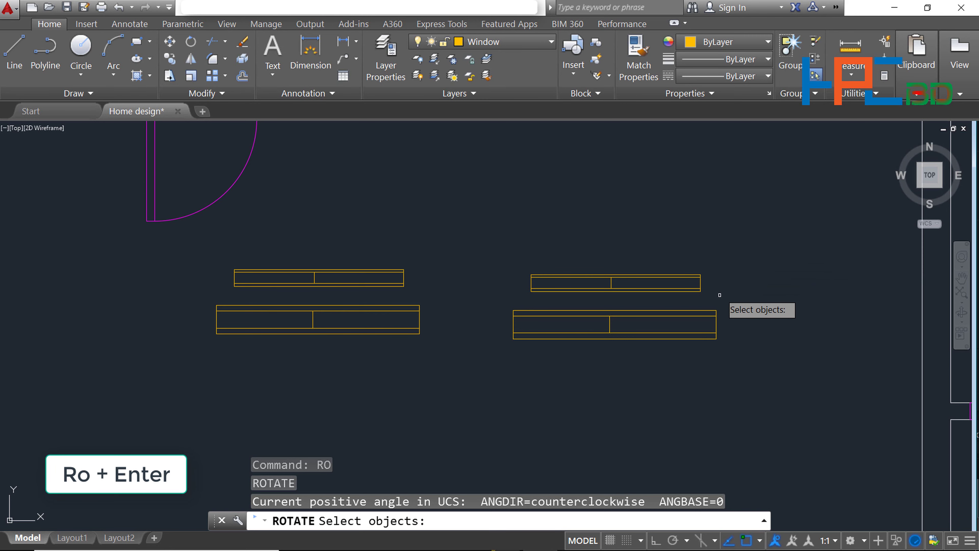
pyautogui.moveTo(708, 295); pyautogui.dragTo(689, 254)
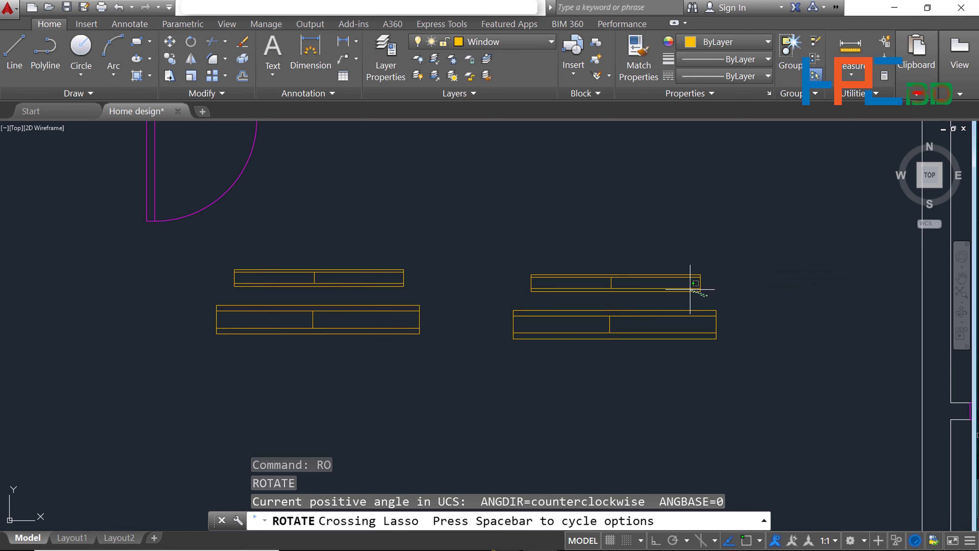
pyautogui.press('Return')
pyautogui.click(738, 252)
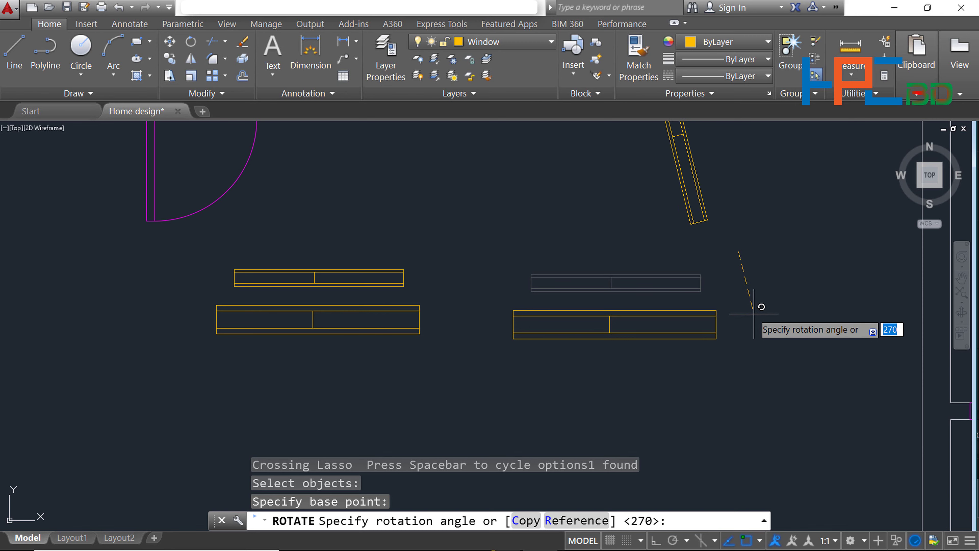
pyautogui.press('F8')
pyautogui.scroll(-4, 754, 314)
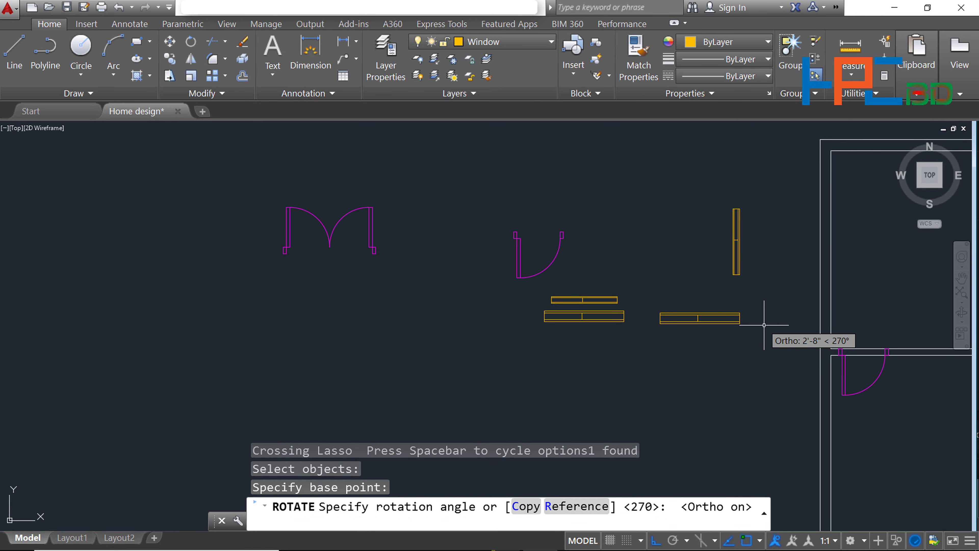
pyautogui.click(764, 325)
pyautogui.press('Escape')
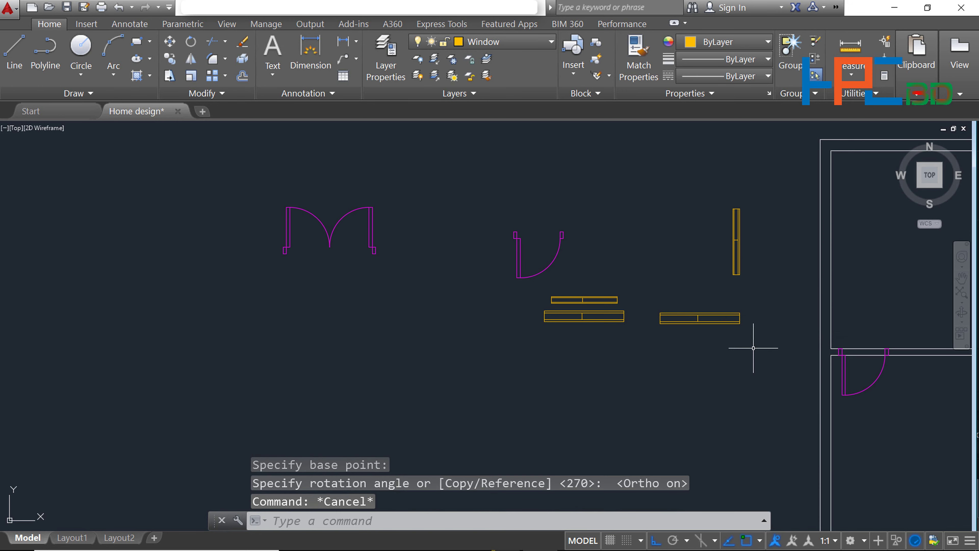
pyautogui.write('RO')
# - Rotate the second copied window upright too, then bring the whole plan into view
pyautogui.press('Return')
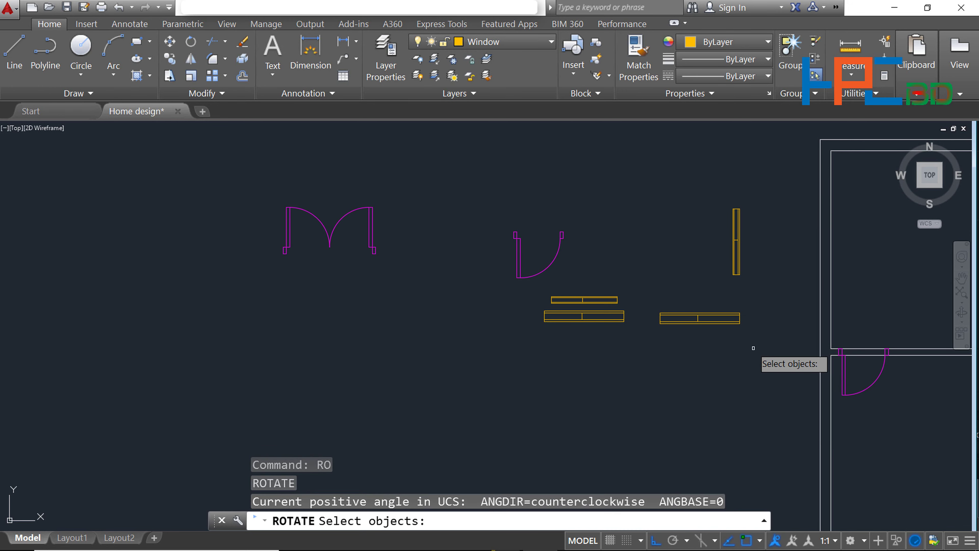
pyautogui.moveTo(753, 348)
pyautogui.mouseDown()
pyautogui.moveTo(728, 318)
pyautogui.moveTo(741, 305)
pyautogui.mouseUp()
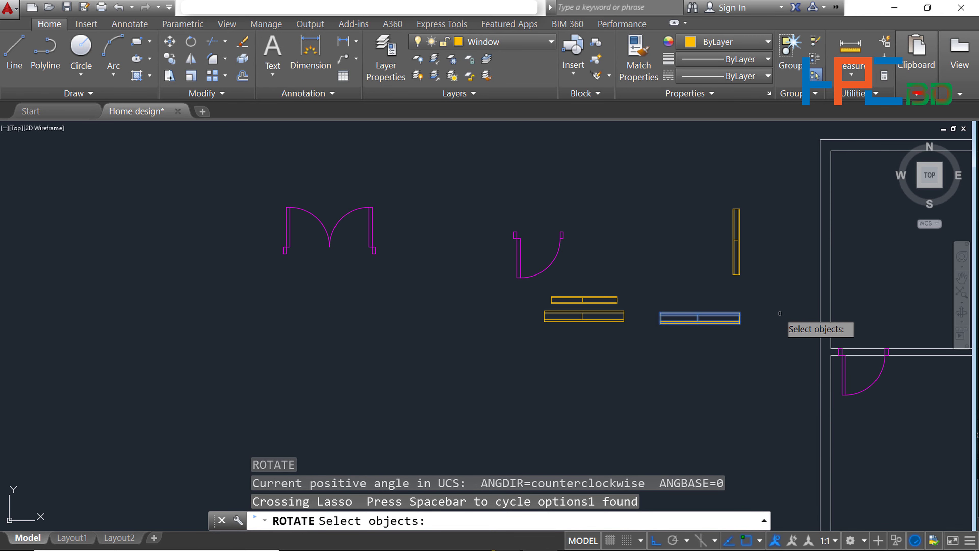
pyautogui.press('Return')
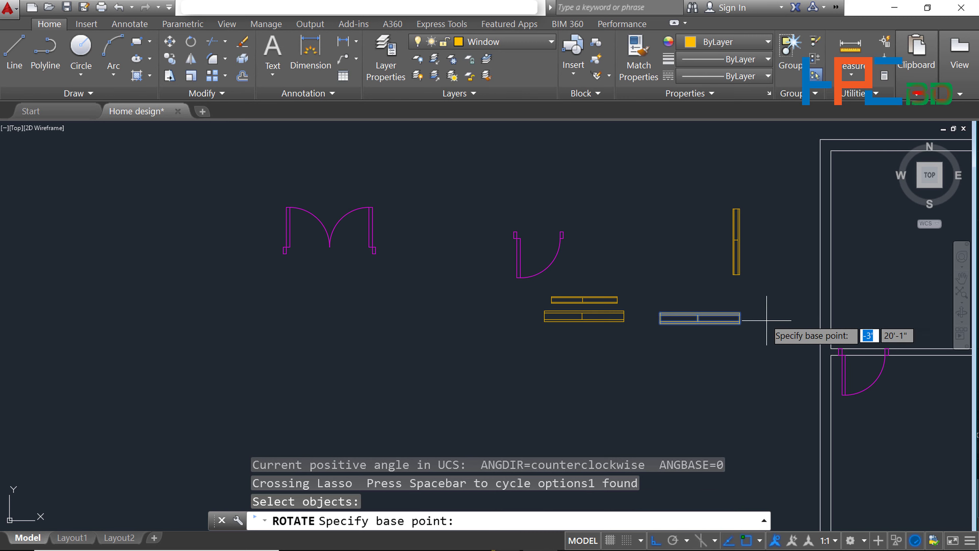
pyautogui.click(767, 325)
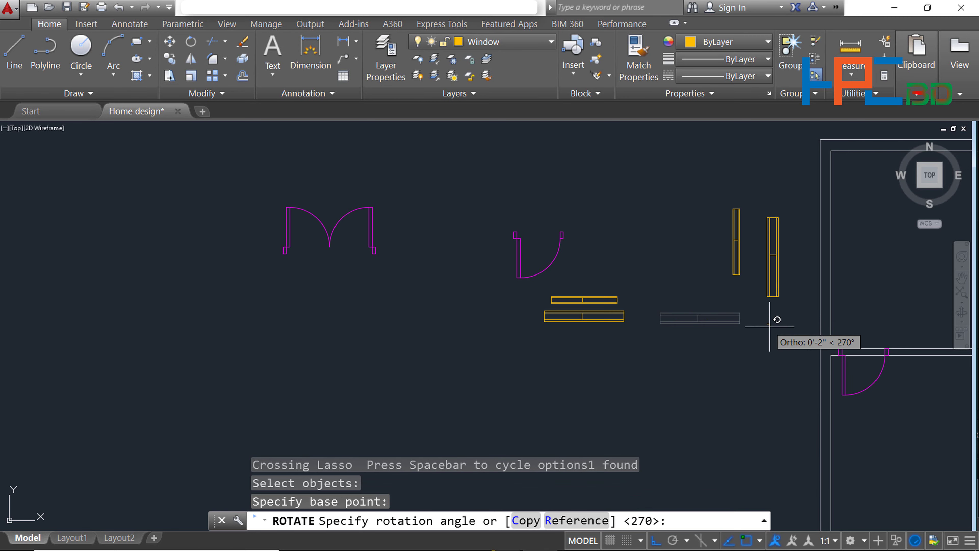
pyautogui.click(772, 353)
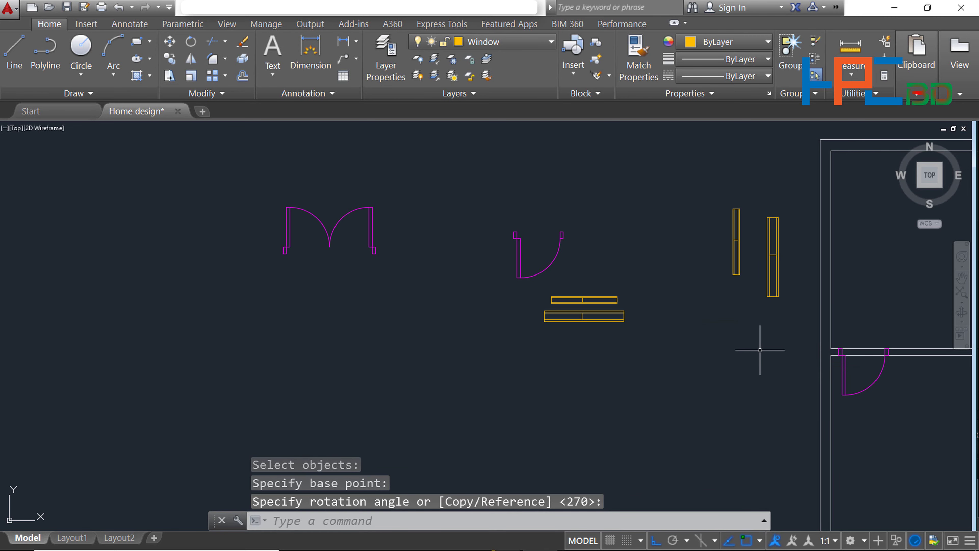
pyautogui.moveTo(760, 349); pyautogui.dragTo(453, 358, button='middle')
pyautogui.scroll(-2, 453, 358)
pyautogui.write('co')
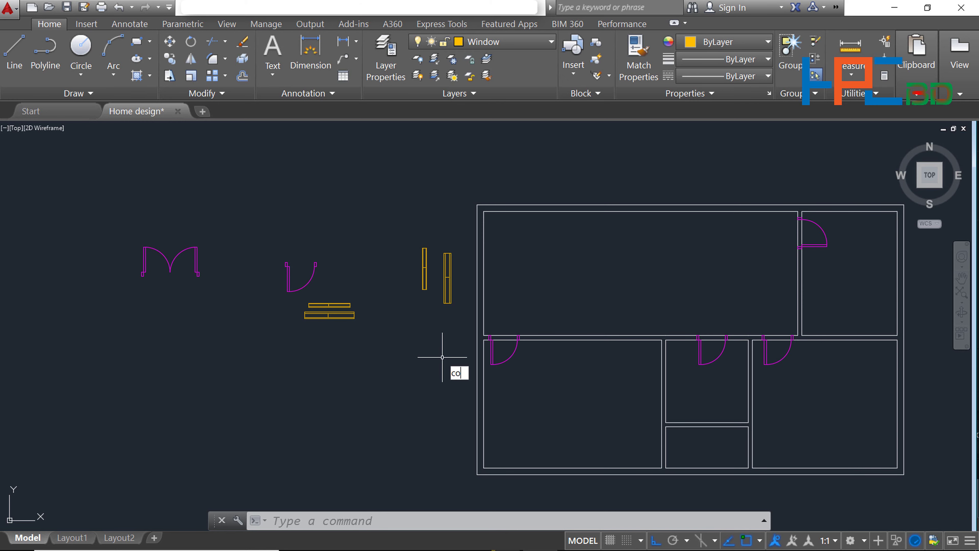
# - Start copying the upright window, using its lower-left corner as base point
pyautogui.press('Return')
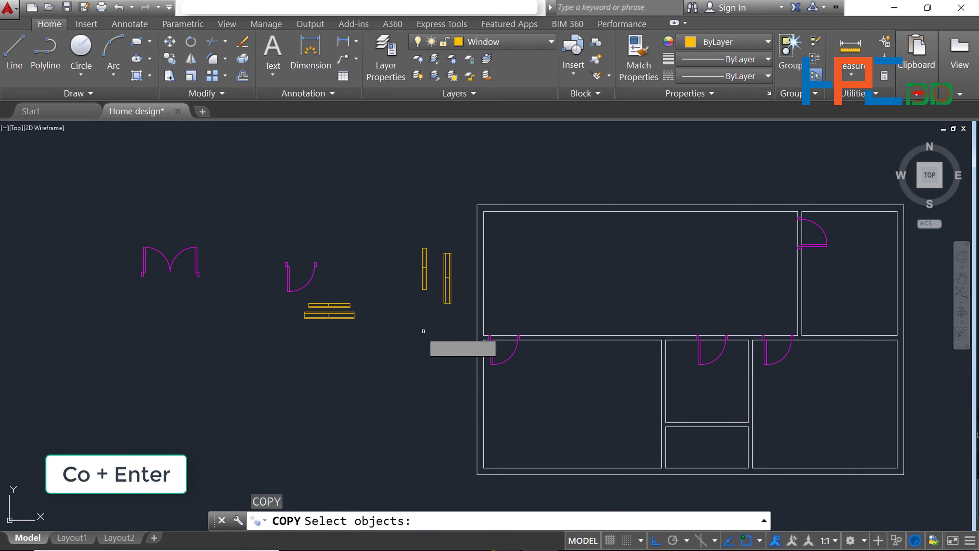
pyautogui.scroll(2, 453, 309)
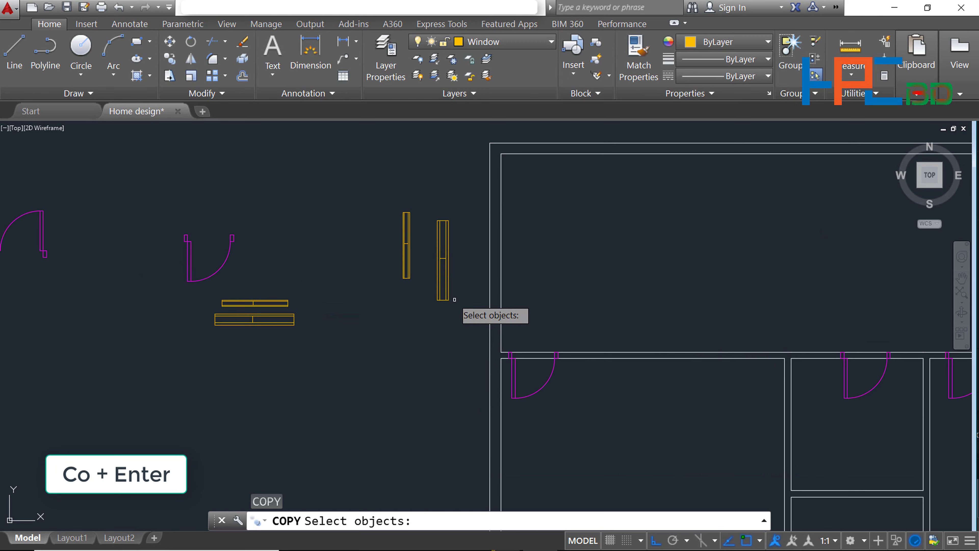
pyautogui.click(446, 299)
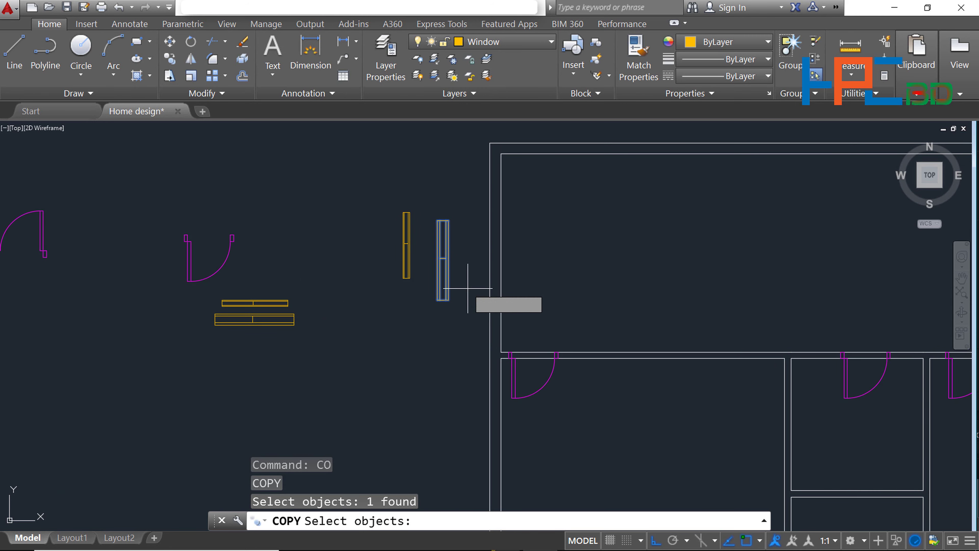
pyautogui.press('Return')
pyautogui.scroll(5, 440, 297)
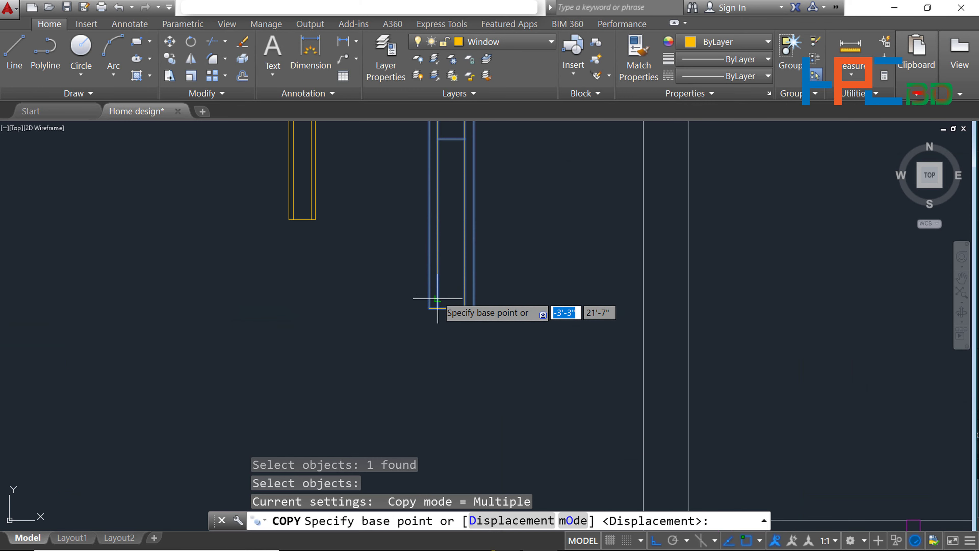
pyautogui.click(430, 308)
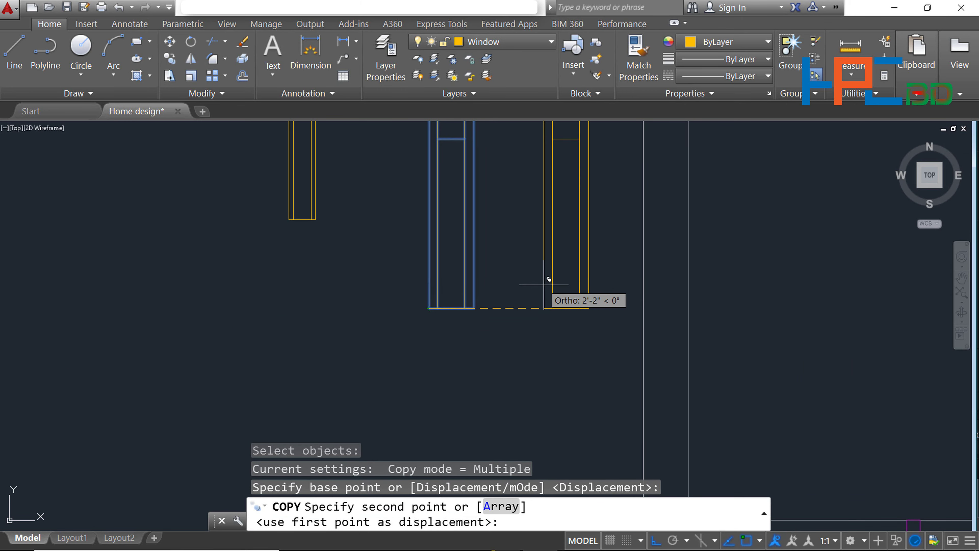
pyautogui.scroll(-5, 544, 285)
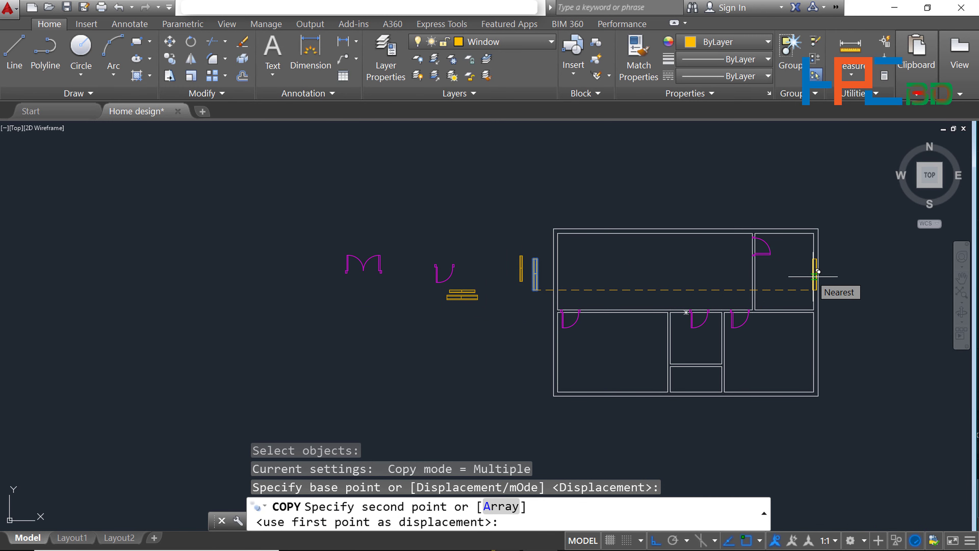
# - With Ortho off, place two copies on the right exterior wall, one per right-hand room
pyautogui.press('F8')
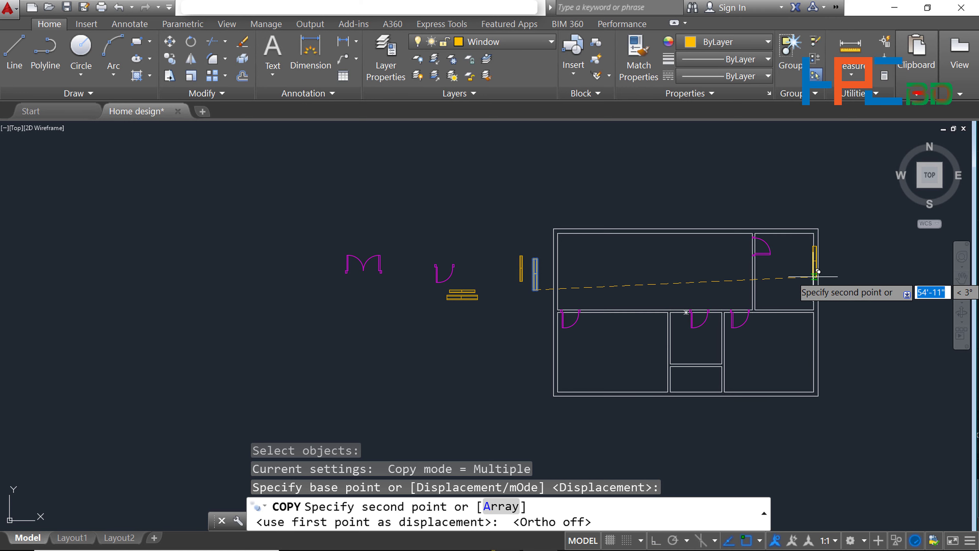
pyautogui.scroll(2, 817, 272)
pyautogui.scroll(3, 819, 283)
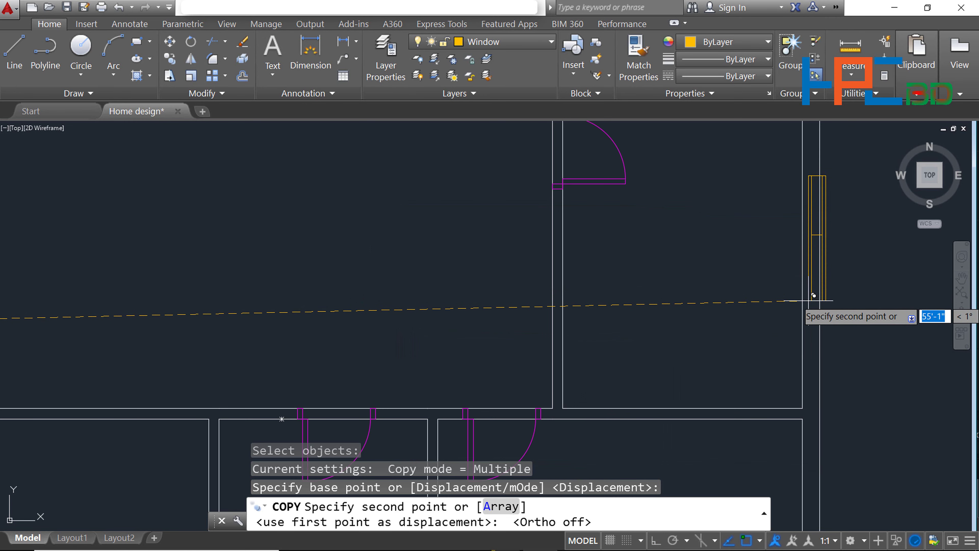
pyautogui.scroll(2, 804, 300)
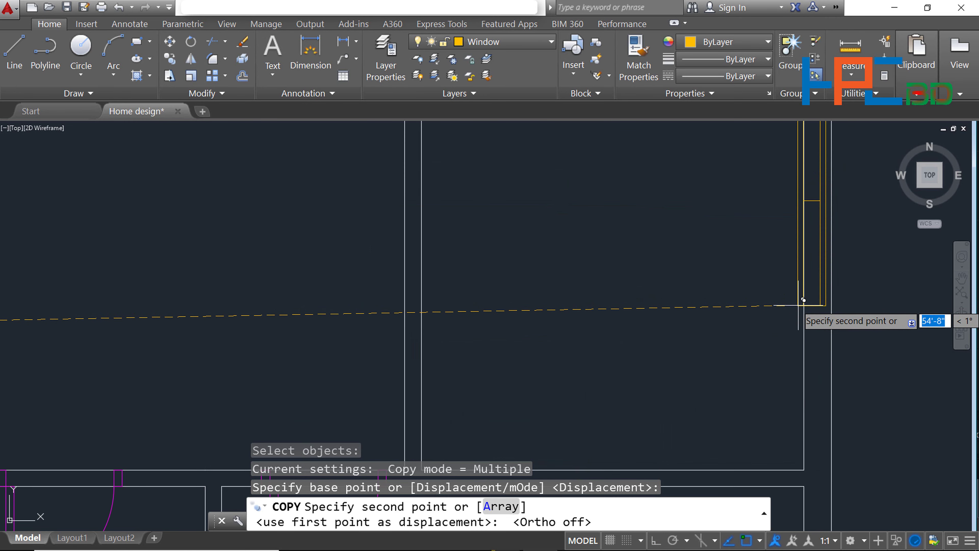
pyautogui.scroll(-3, 804, 300)
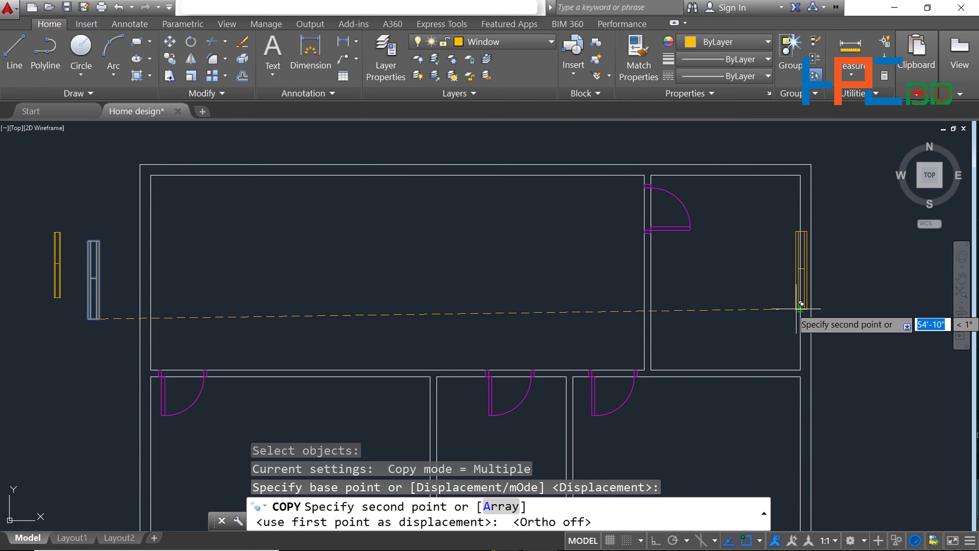
pyautogui.scroll(3, 801, 307)
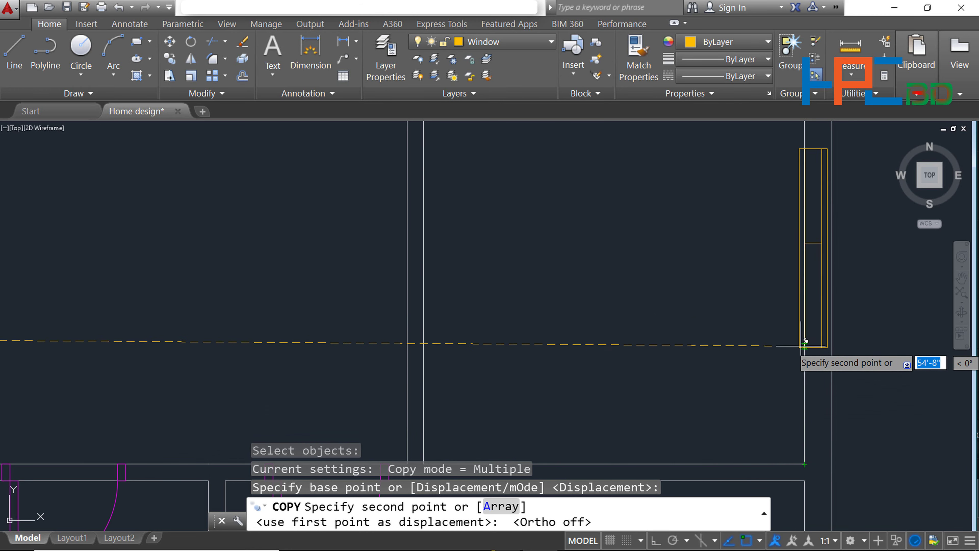
pyautogui.scroll(-2, 807, 325)
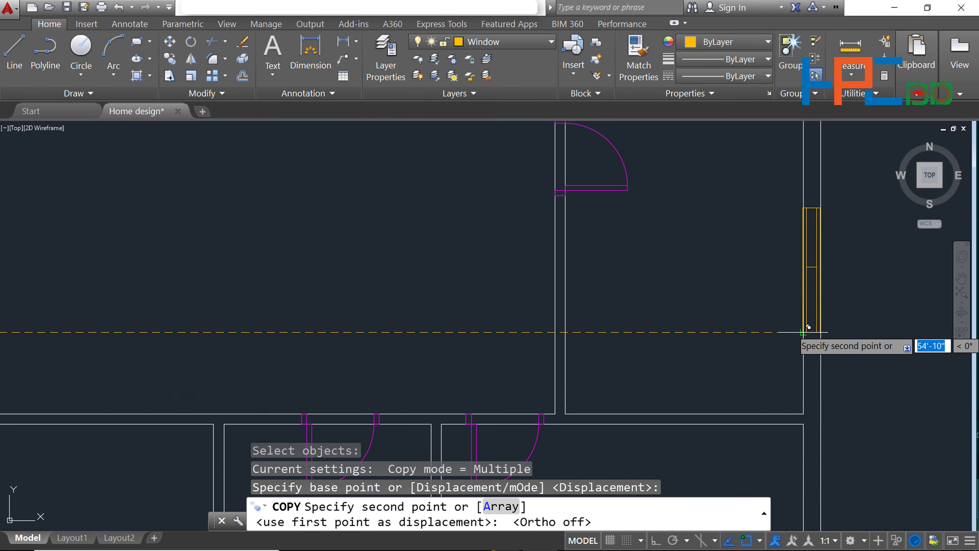
pyautogui.scroll(-3, 808, 327)
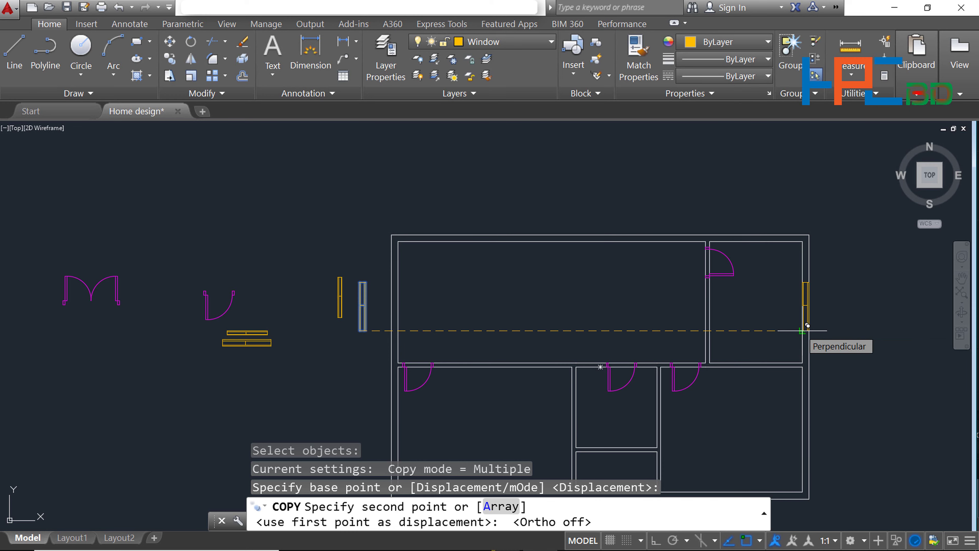
pyautogui.click(808, 326)
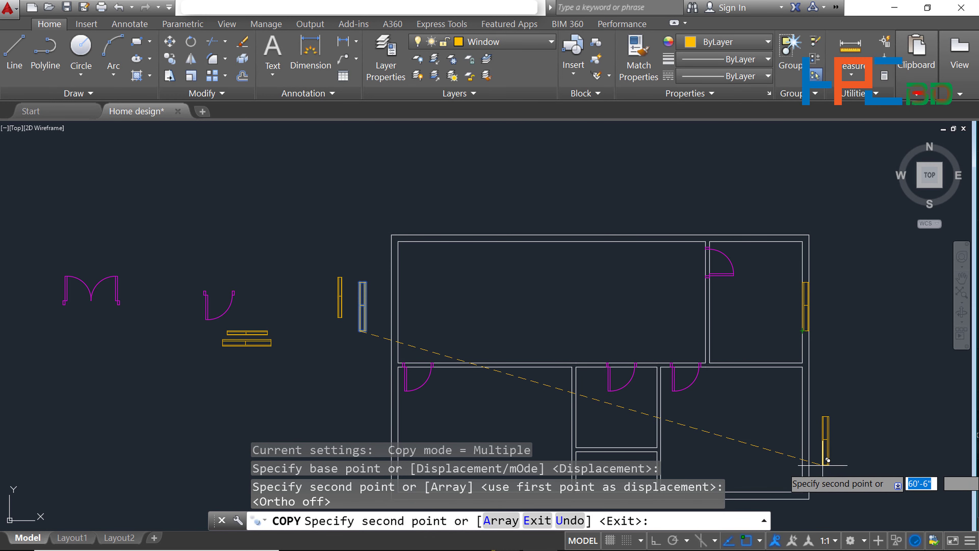
pyautogui.scroll(2, 808, 455)
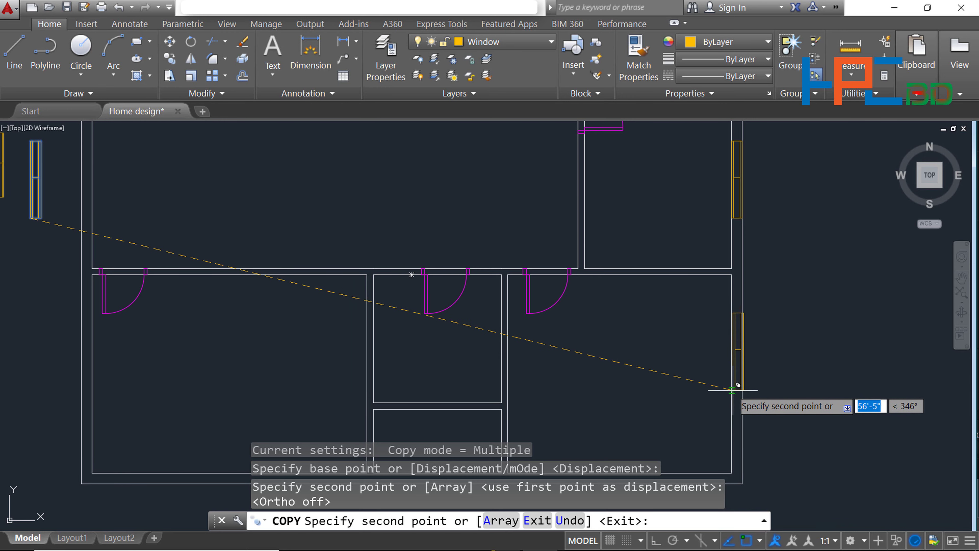
pyautogui.scroll(5, 732, 389)
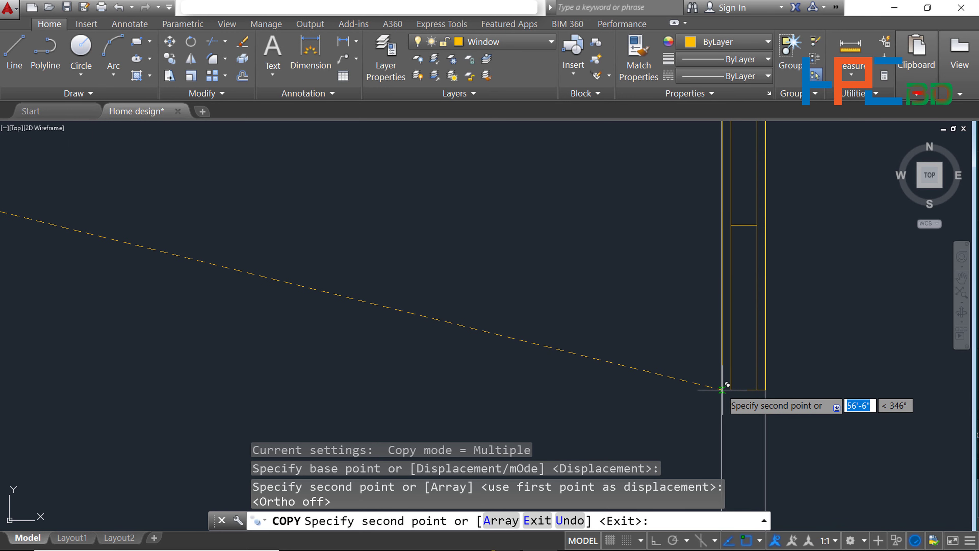
pyautogui.click(722, 390)
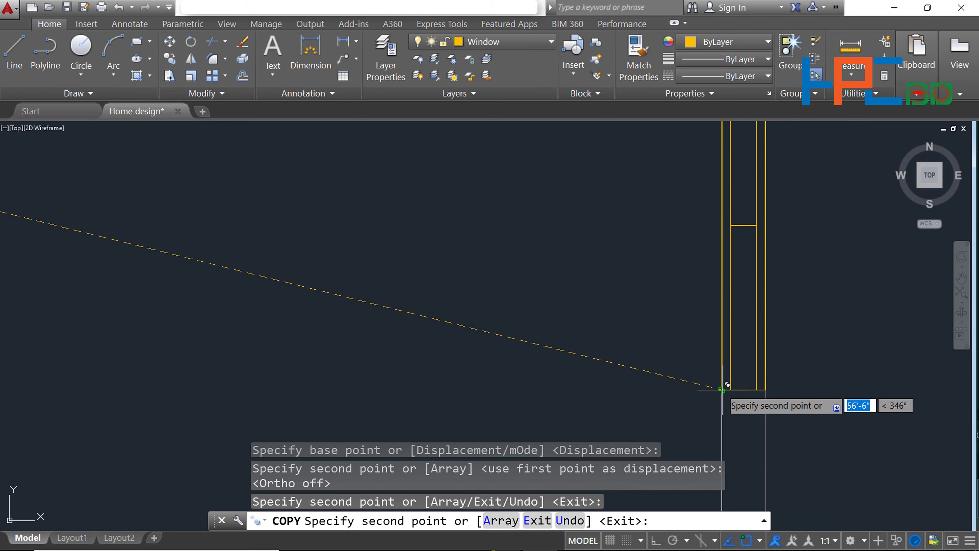
pyautogui.scroll(-5, 722, 389)
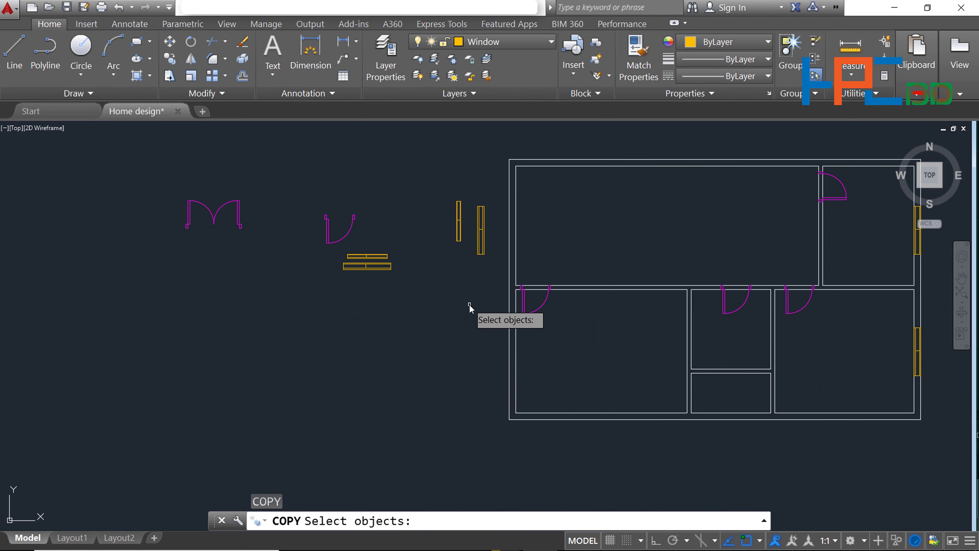
# - Copy the vertical window from its corner onto the lower-left room's left exterior wall
pyautogui.click(483, 243)
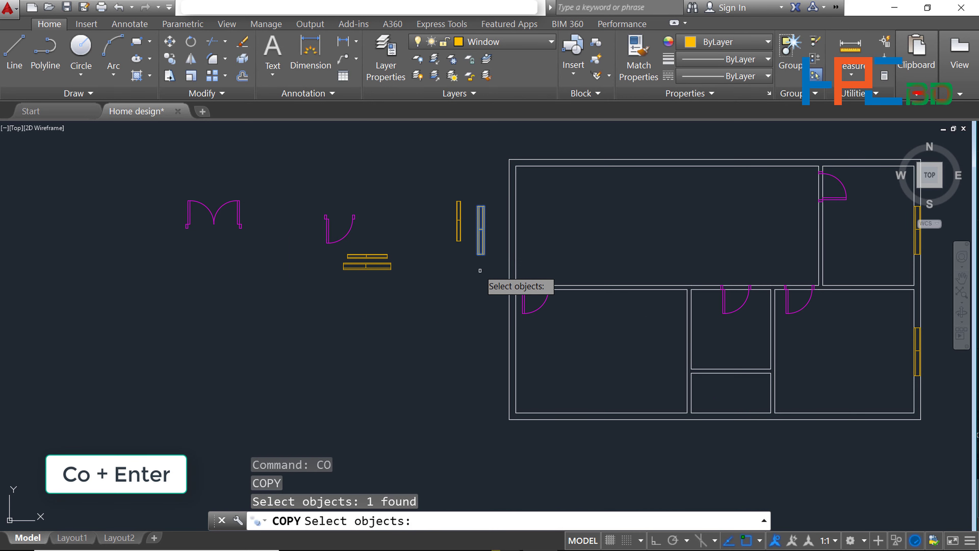
pyautogui.press('Return')
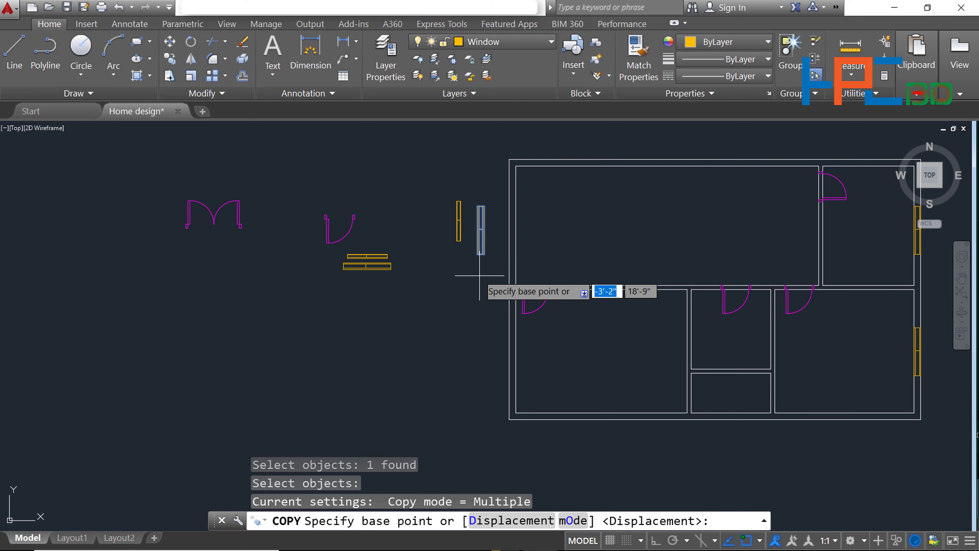
pyautogui.scroll(5, 474, 264)
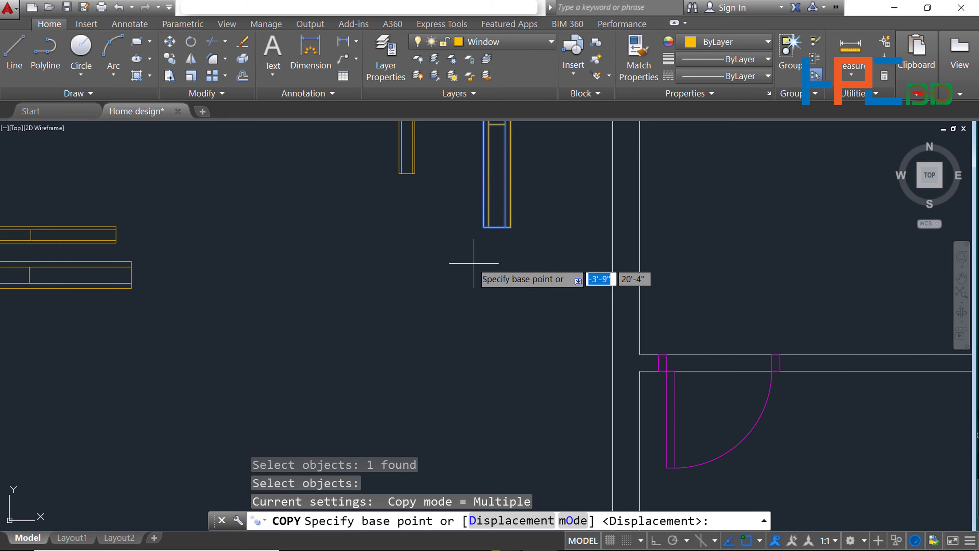
pyautogui.click(483, 227)
pyautogui.scroll(-5, 482, 328)
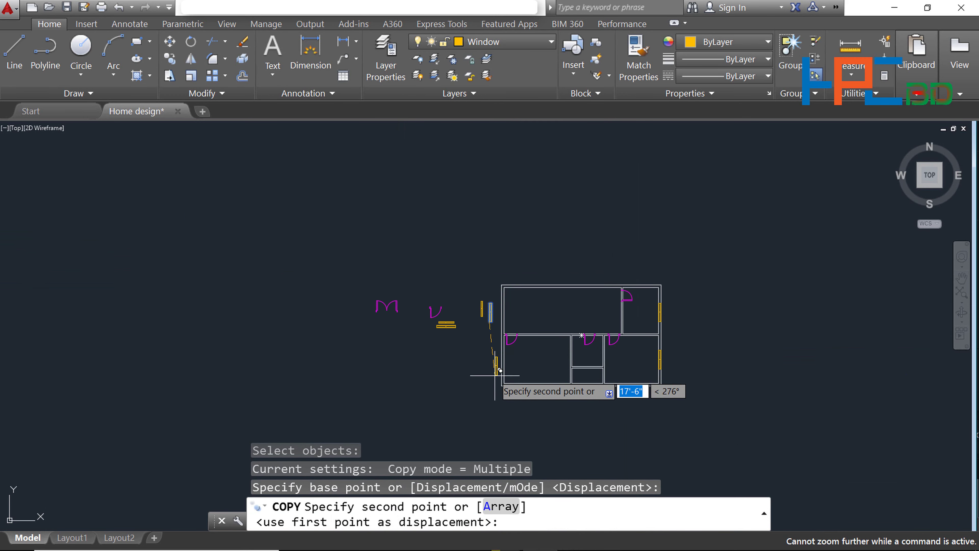
pyautogui.scroll(5, 495, 372)
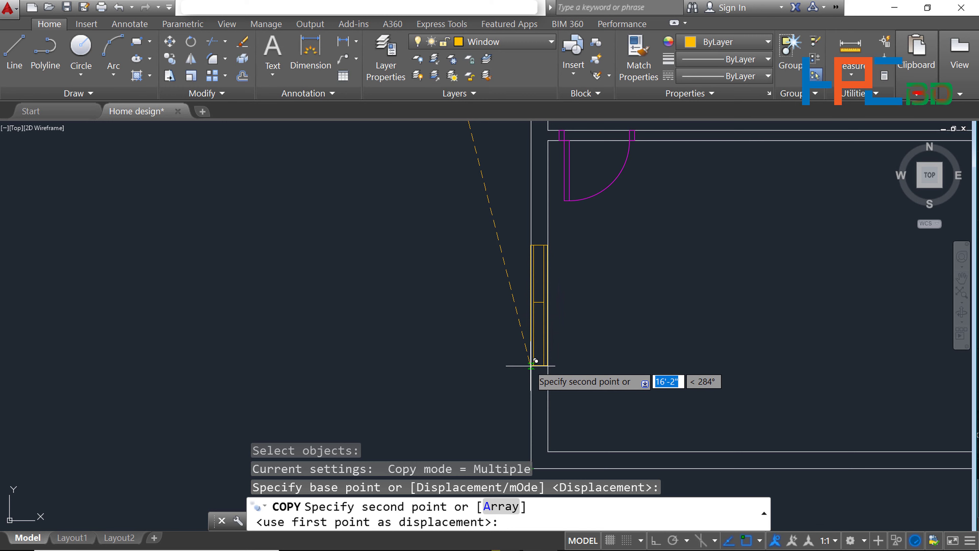
pyautogui.scroll(2, 531, 365)
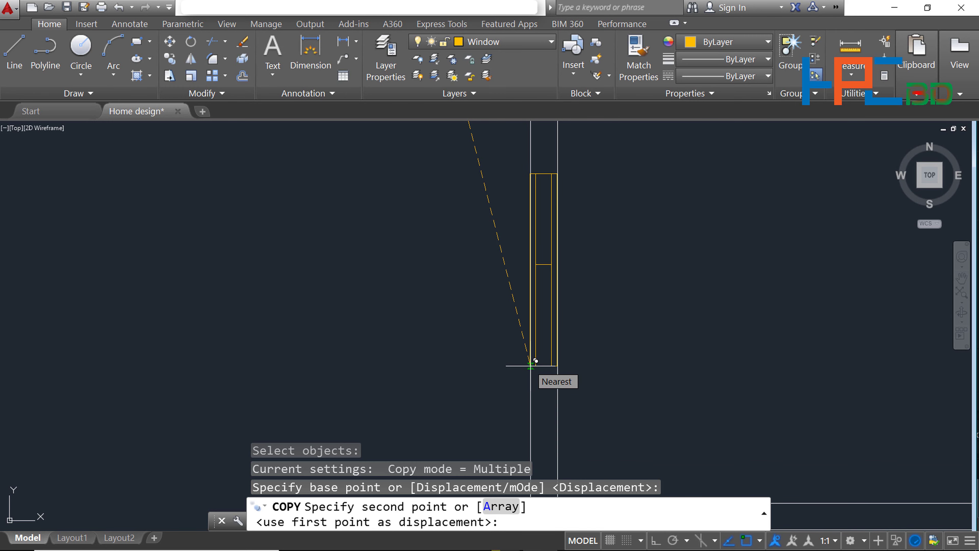
pyautogui.click(532, 365)
pyautogui.scroll(-4, 655, 343)
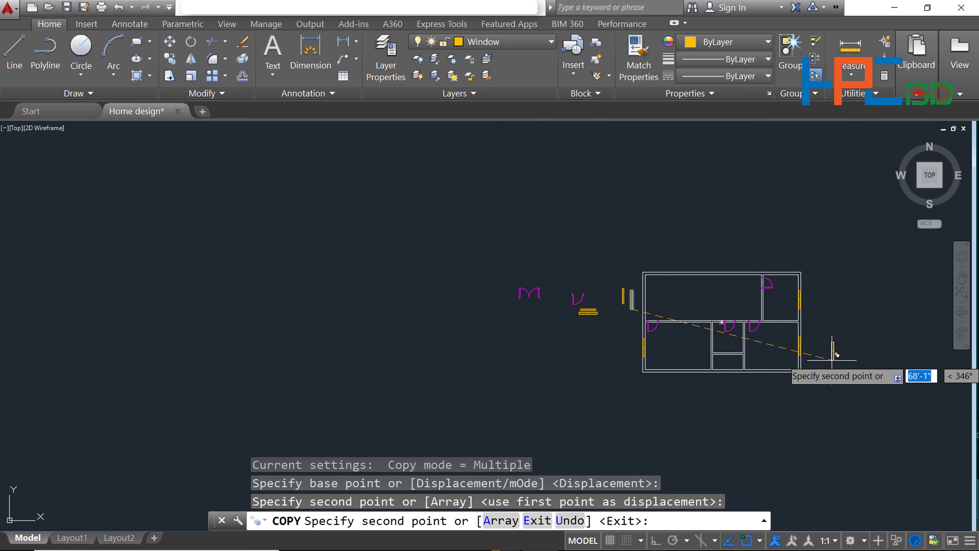
pyautogui.press('Escape')
pyautogui.press('Escape')
pyautogui.scroll(4, 583, 343)
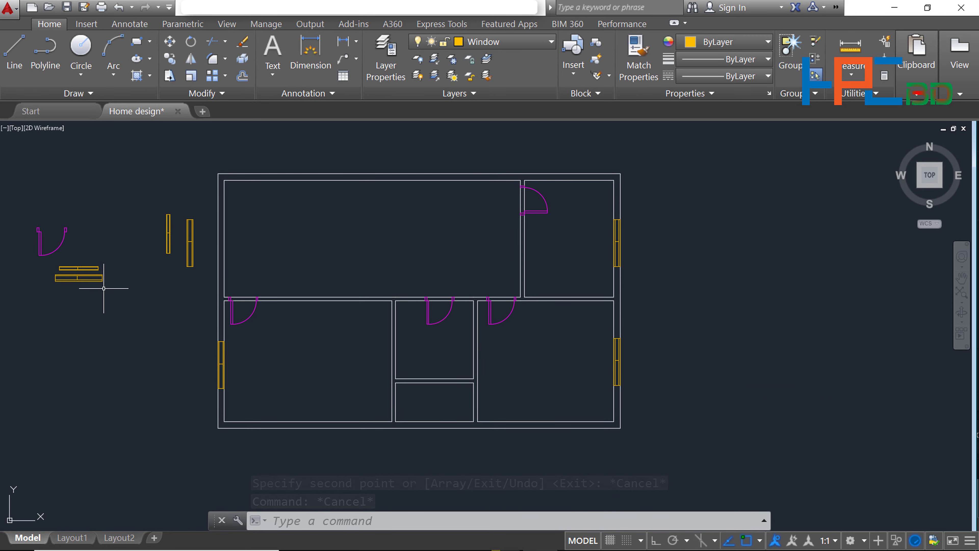
# - Copy the horizontal window into the bottom wall of both lower corner rooms
pyautogui.write('co')
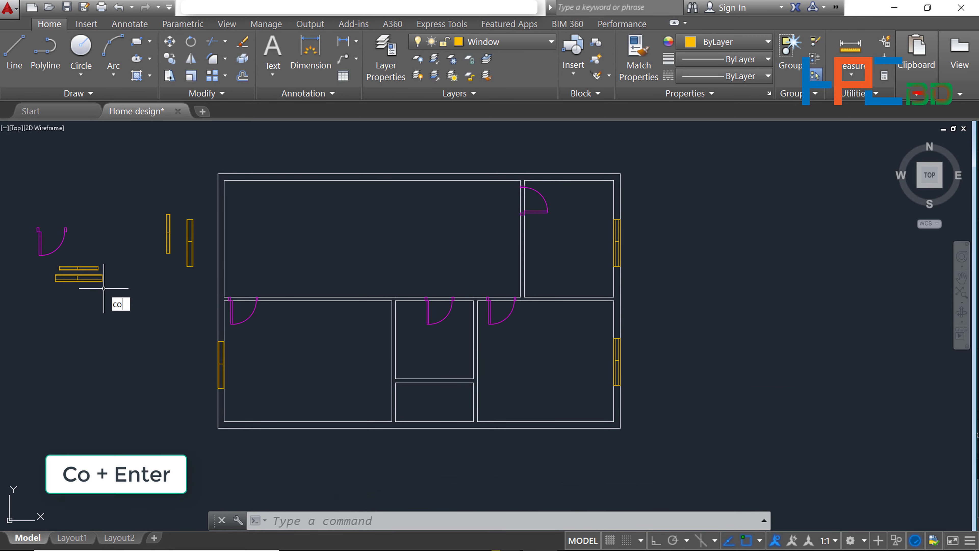
pyautogui.press('Return')
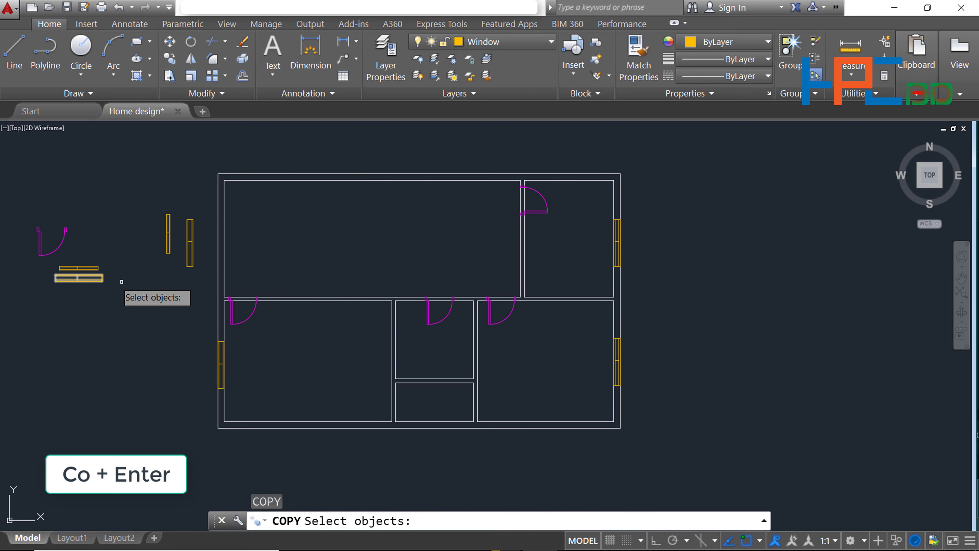
pyautogui.click(98, 278)
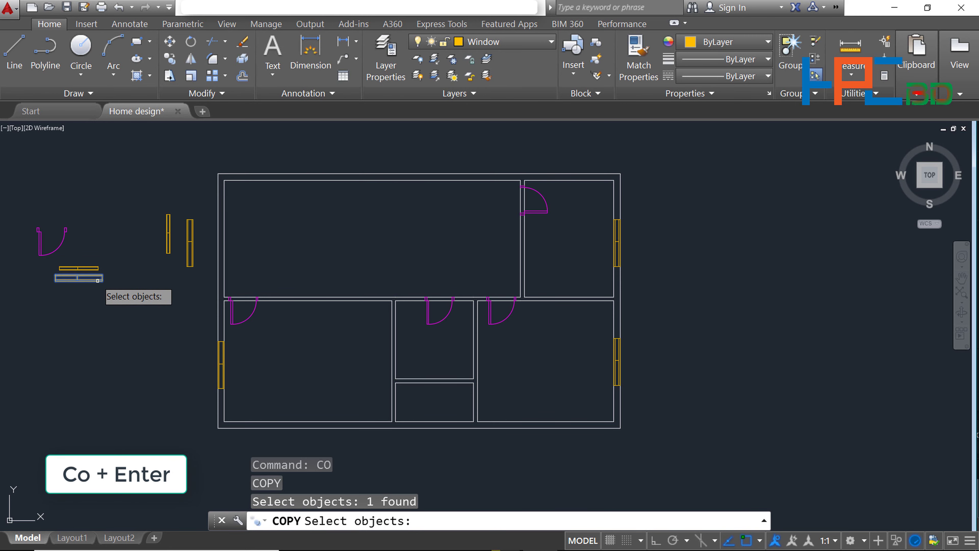
pyautogui.press('Return')
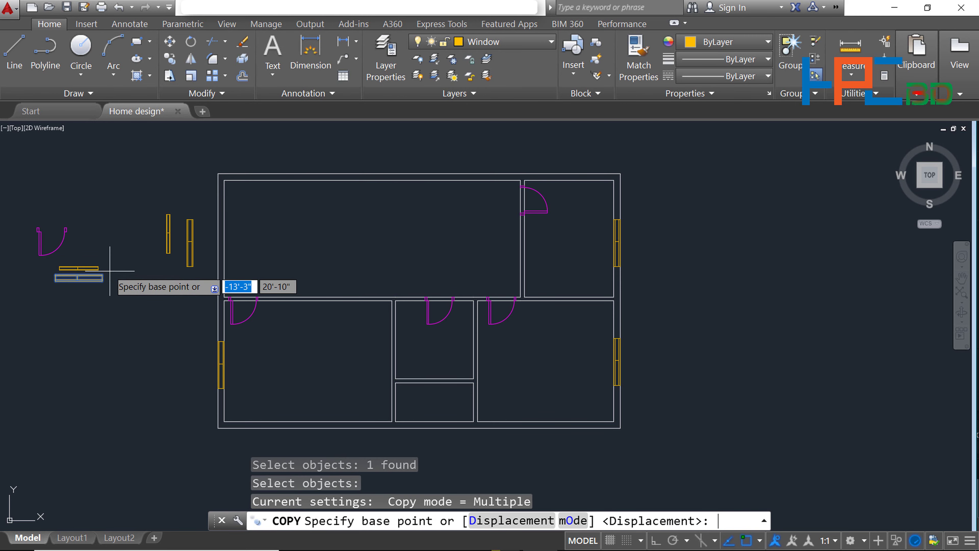
pyautogui.scroll(4, 116, 276)
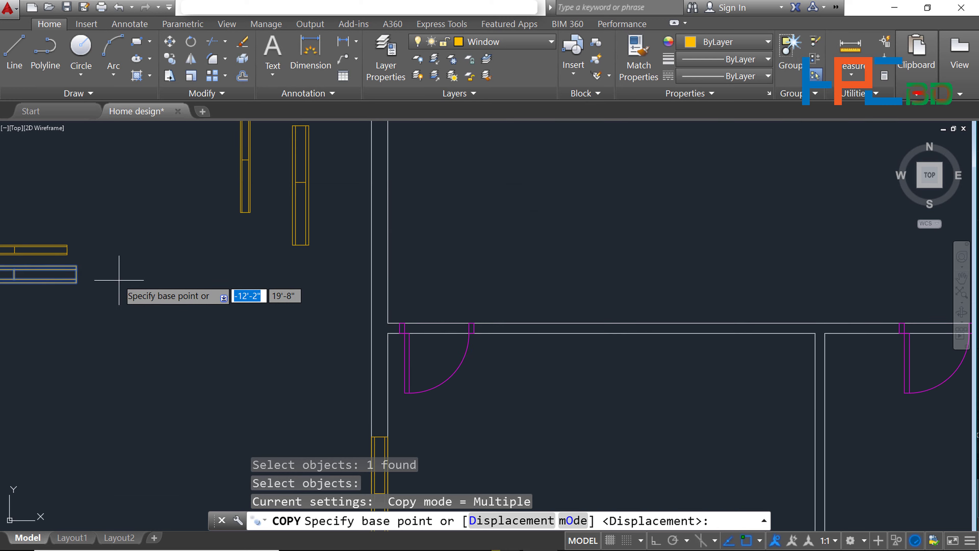
pyautogui.click(77, 283)
pyautogui.scroll(-5, 275, 285)
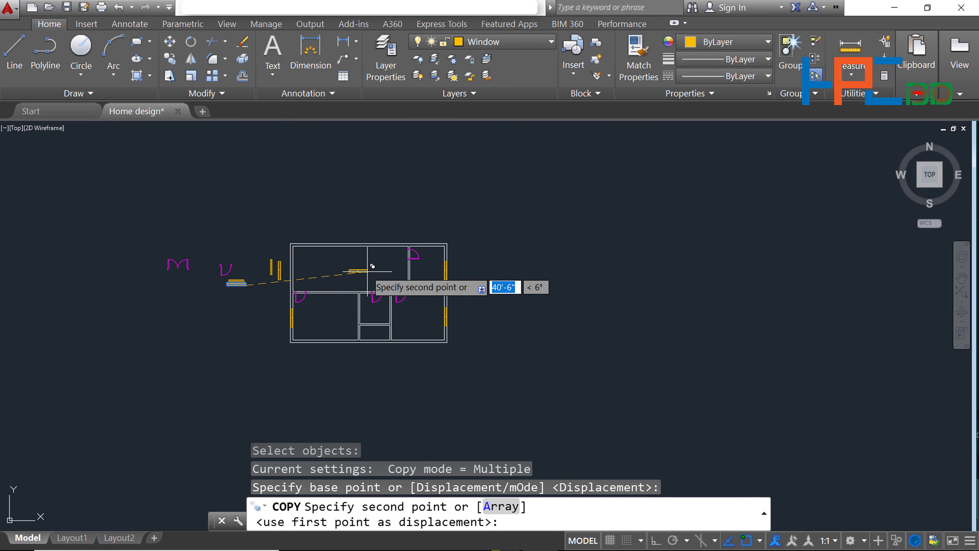
pyautogui.scroll(4, 332, 340)
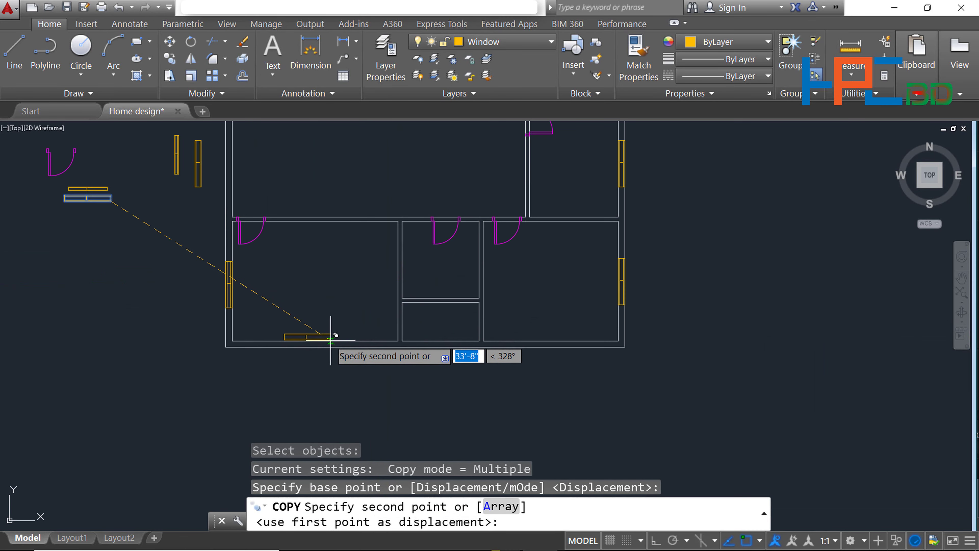
pyautogui.scroll(4, 334, 343)
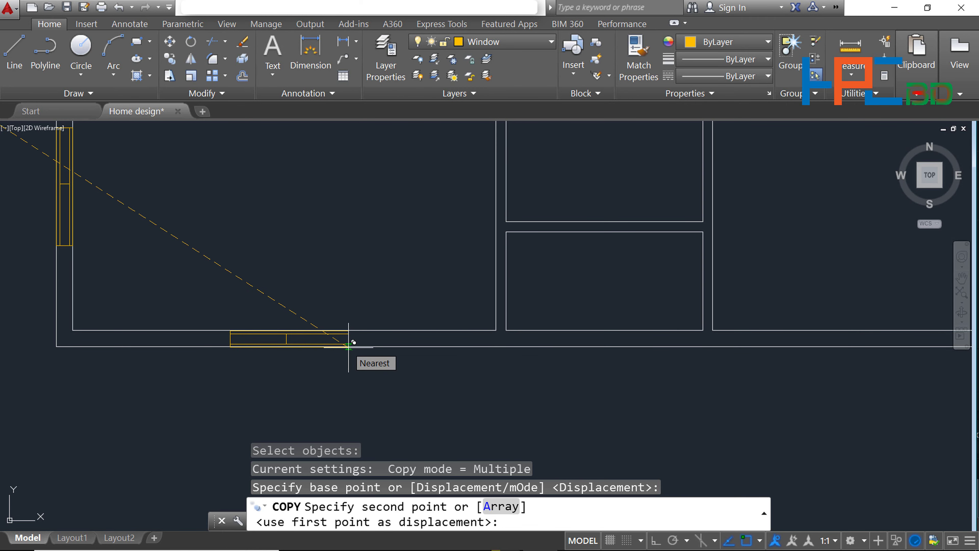
pyautogui.click(348, 346)
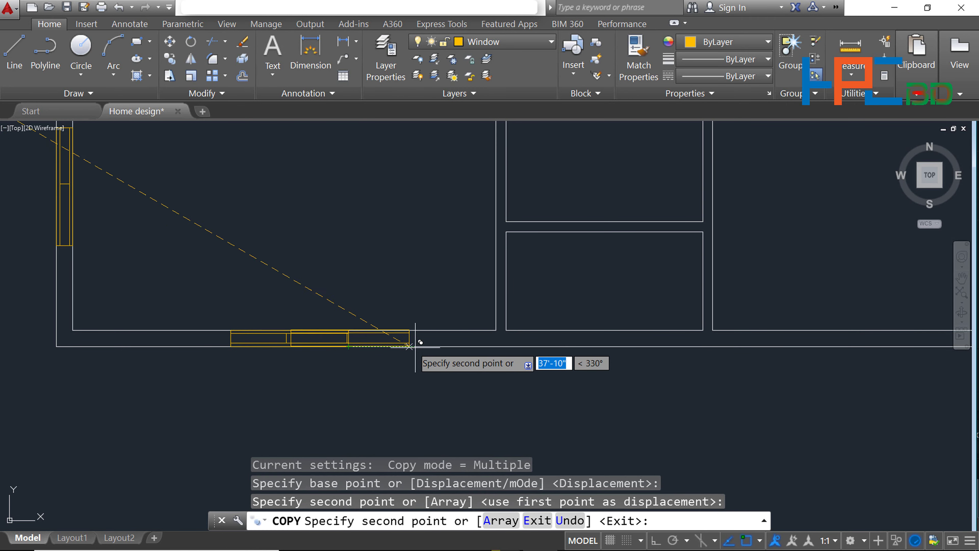
pyautogui.scroll(-2, 444, 342)
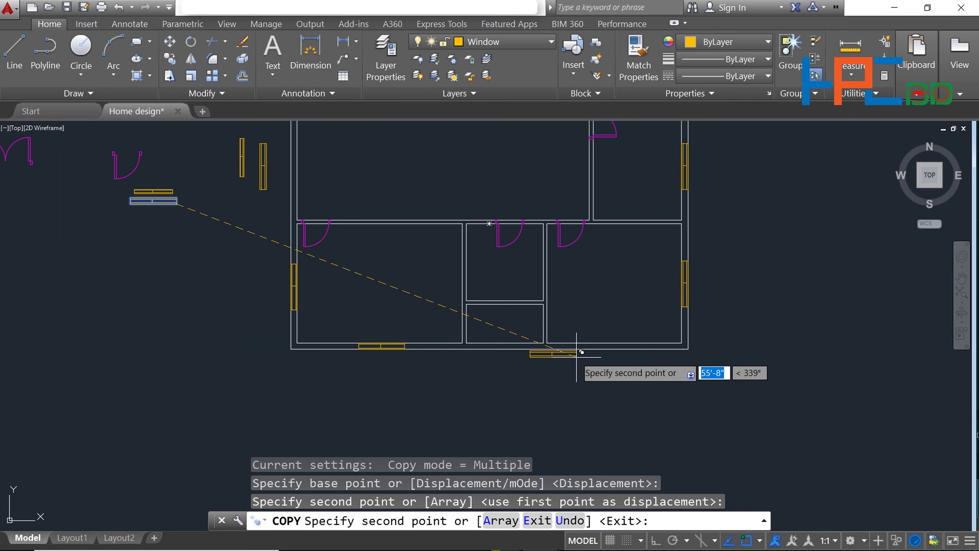
pyautogui.scroll(2, 622, 347)
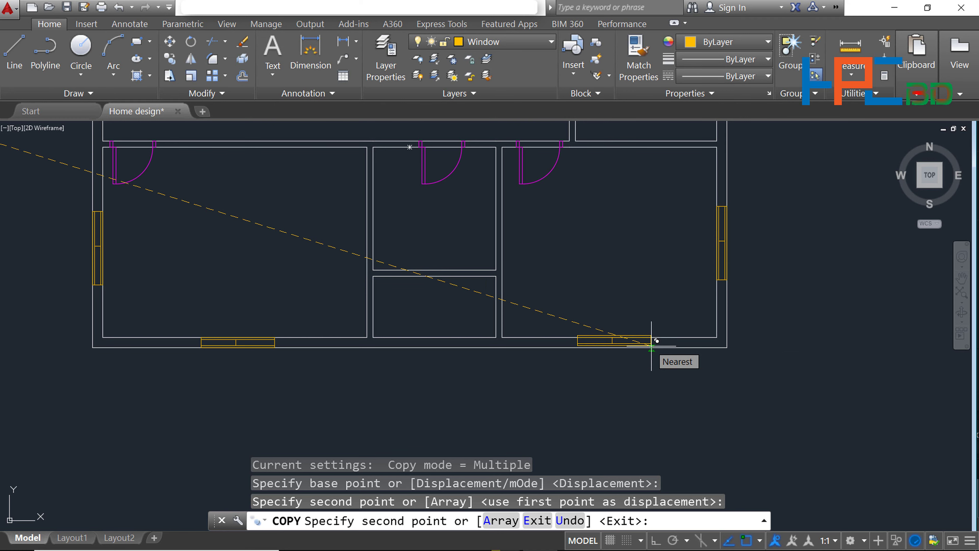
pyautogui.scroll(2, 652, 347)
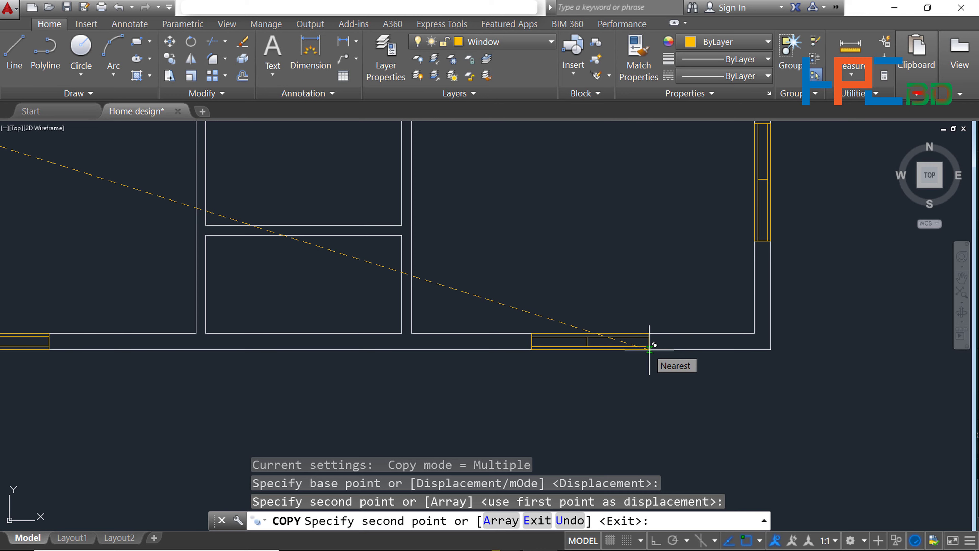
pyautogui.click(650, 349)
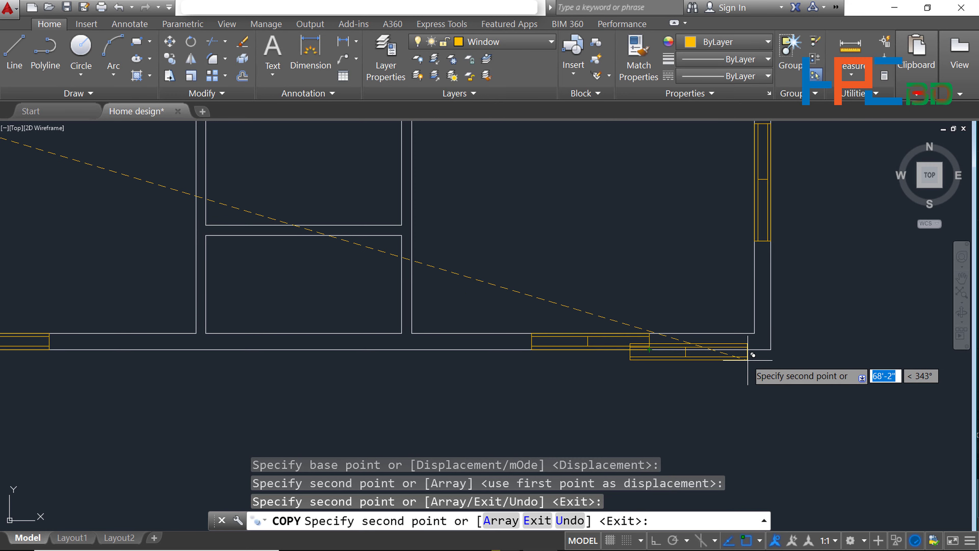
# - Place one more horizontal window copy on the top exterior wall
pyautogui.scroll(-5, 762, 381)
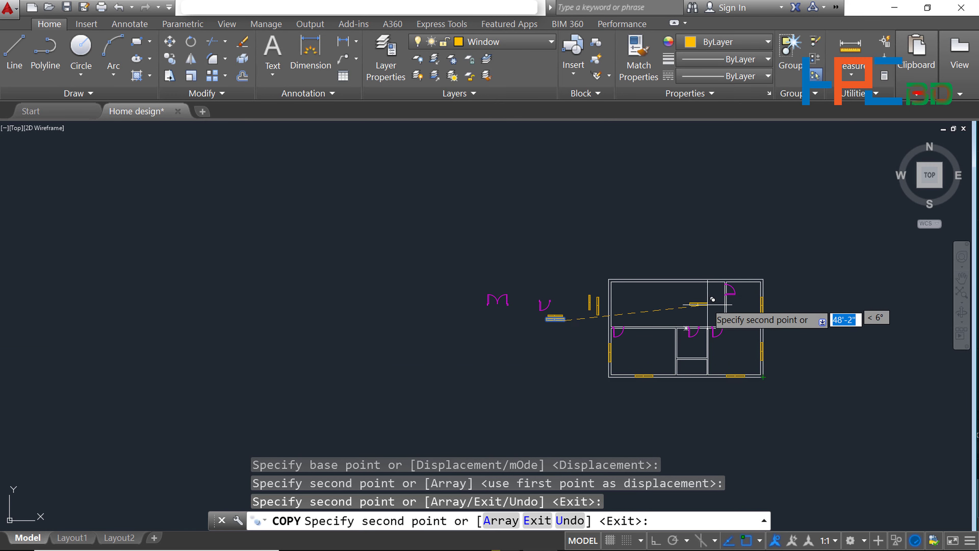
pyautogui.scroll(4, 691, 317)
pyautogui.scroll(1, 695, 250)
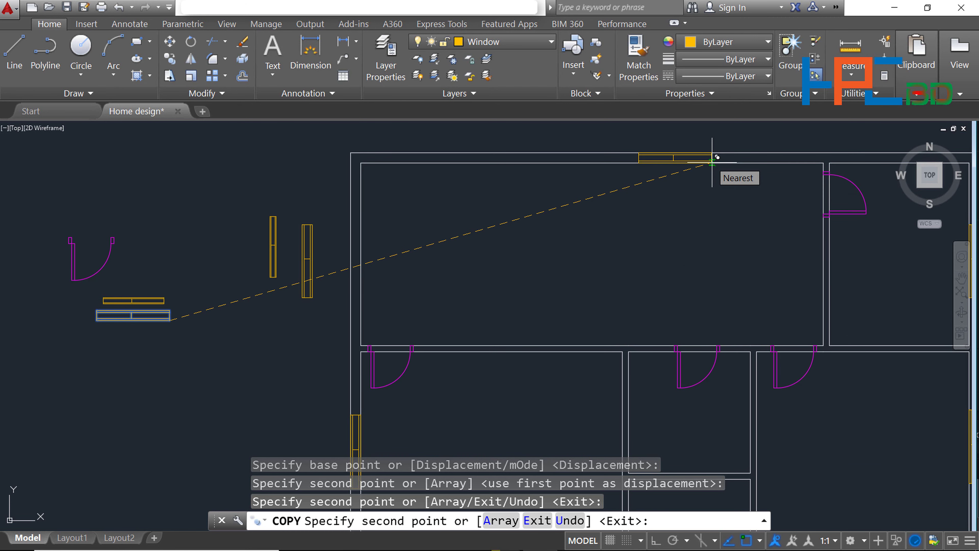
pyautogui.click(713, 162)
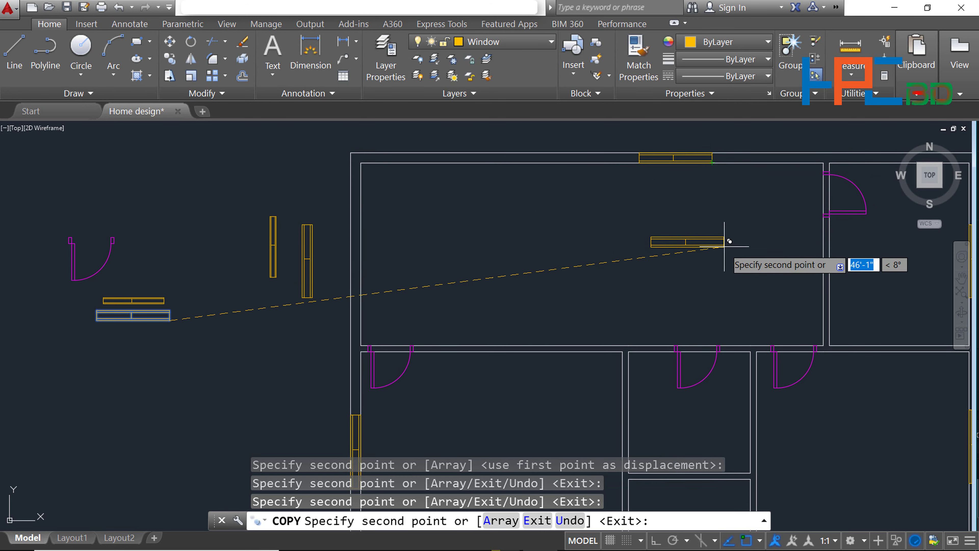
pyautogui.scroll(-3, 721, 240)
pyautogui.scroll(-2, 732, 245)
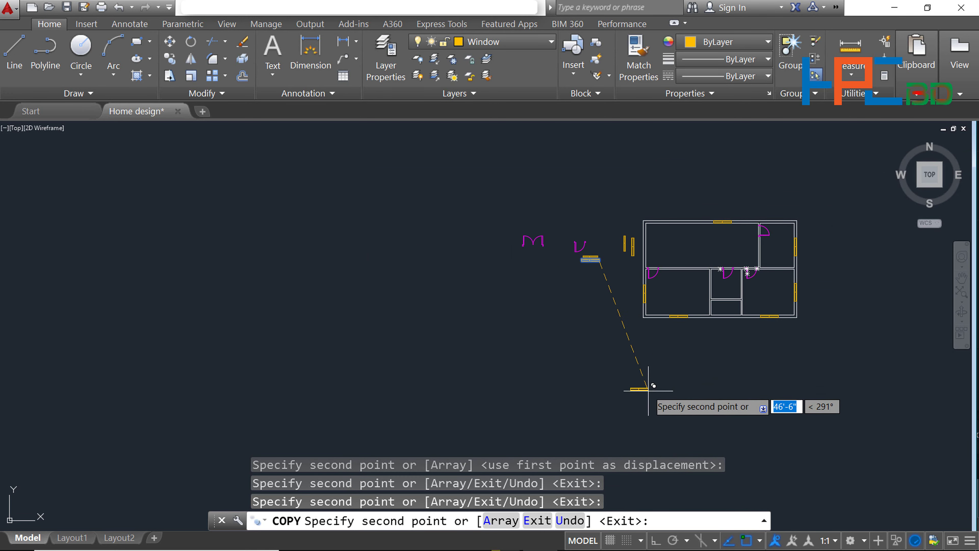
pyautogui.press('Escape')
pyautogui.scroll(4, 708, 232)
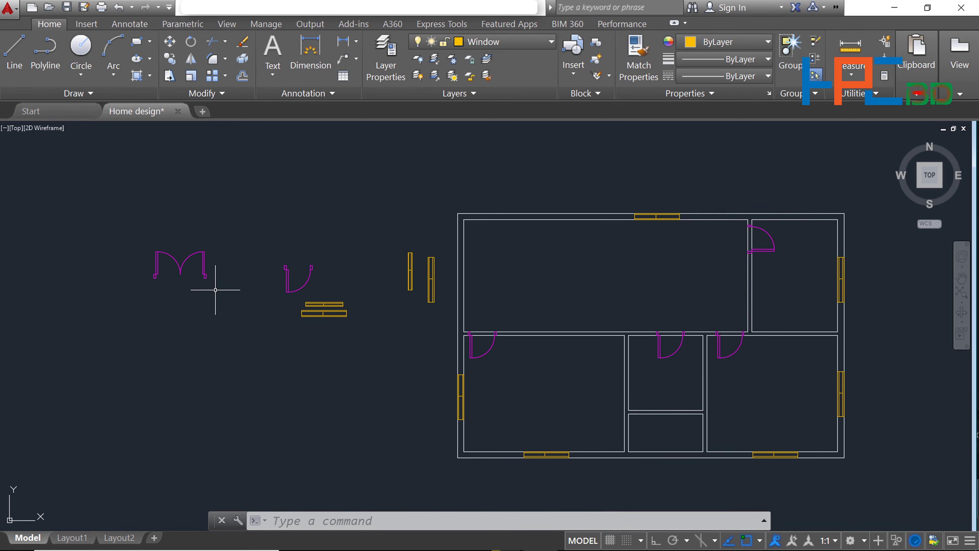
# - Start copying the double door symbol, using its corner as the base point
pyautogui.press('Escape')
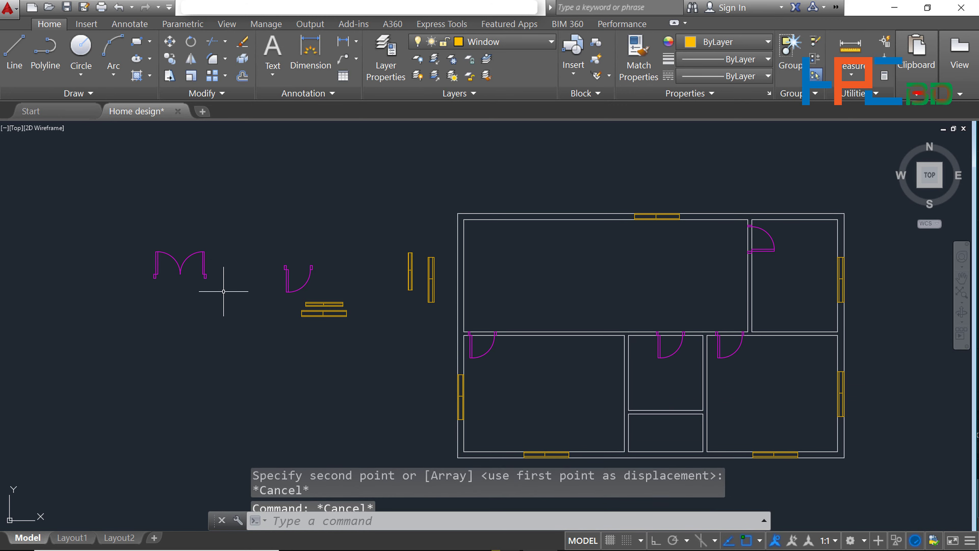
pyautogui.write('co')
pyautogui.press('Return')
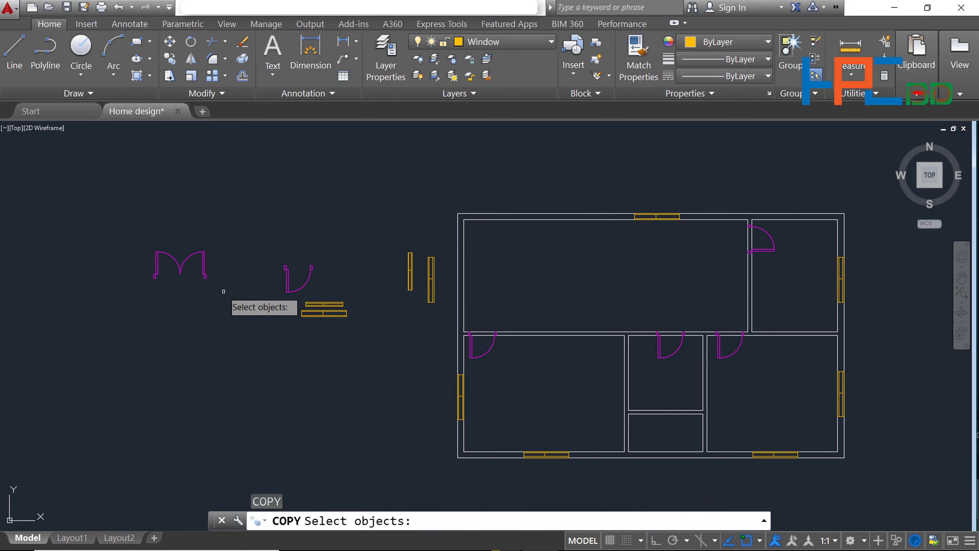
pyautogui.scroll(2, 211, 273)
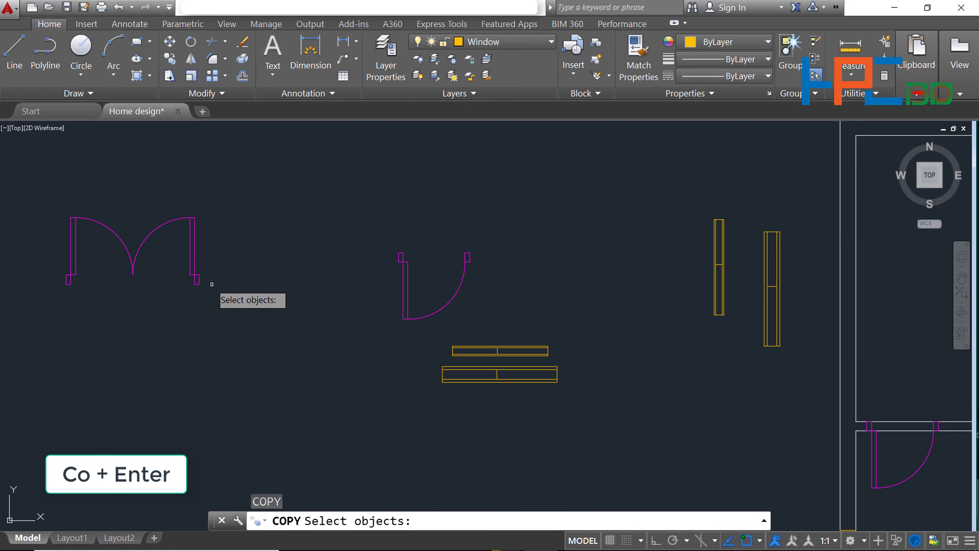
pyautogui.scroll(6, 197, 275)
pyautogui.click(186, 273)
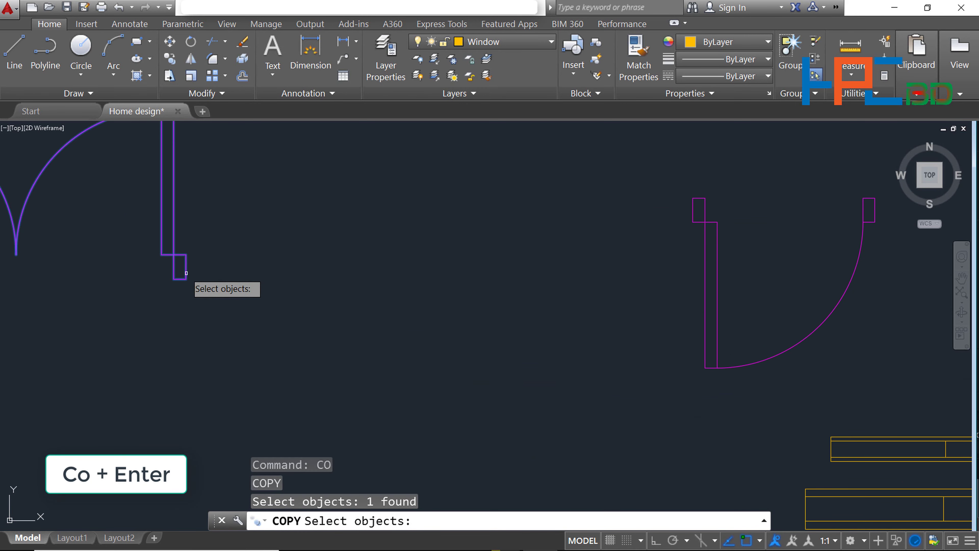
pyautogui.scroll(-2, 212, 274)
pyautogui.scroll(-2, 213, 274)
pyautogui.press('Return')
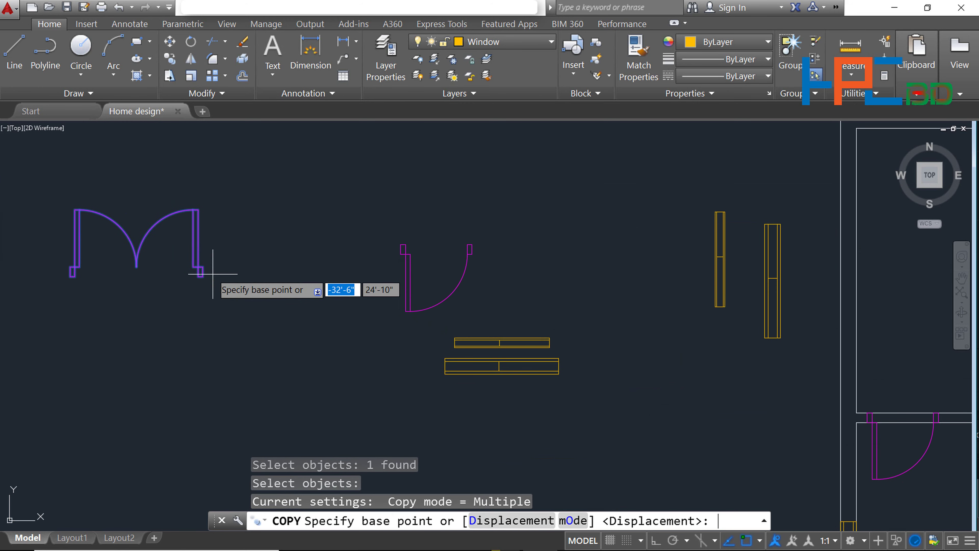
pyautogui.click(200, 272)
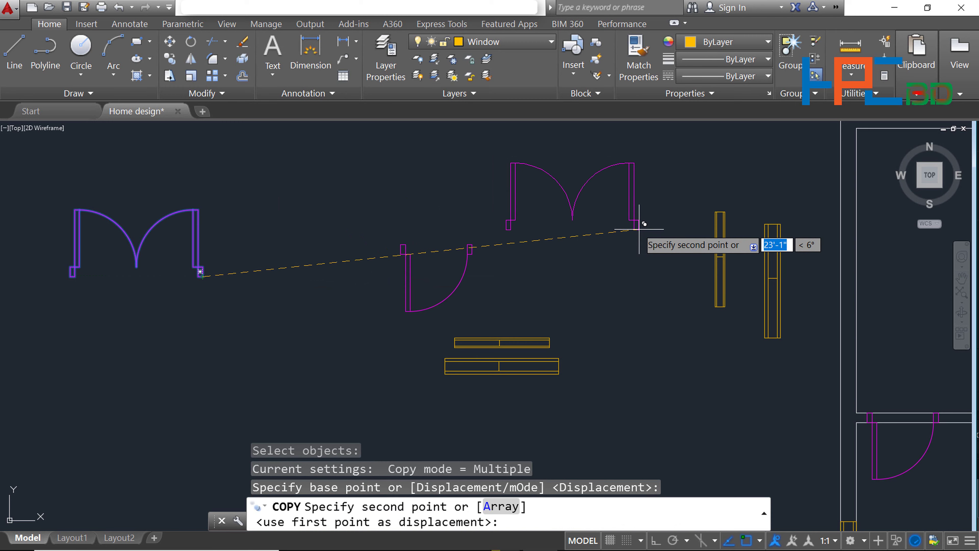
# - Snap the double door copy onto the top exterior wall above the large upper room
pyautogui.scroll(-3, 890, 276)
pyautogui.moveTo(890, 276); pyautogui.dragTo(695, 281, button='middle')
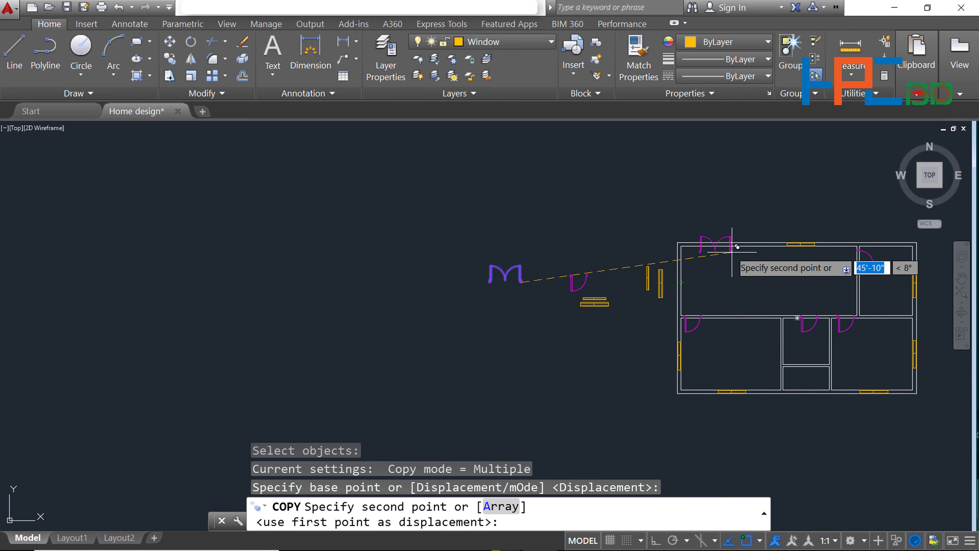
pyautogui.scroll(5, 738, 254)
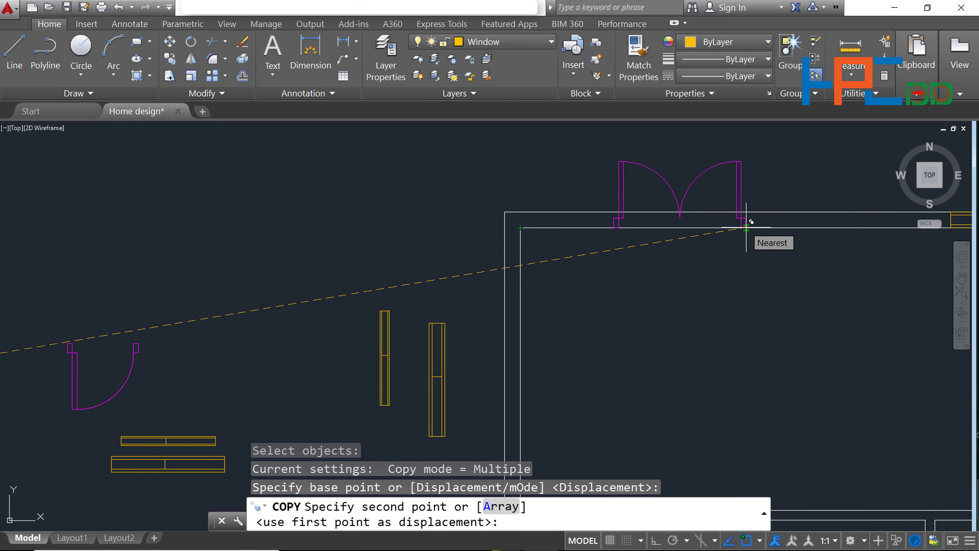
pyautogui.click(747, 227)
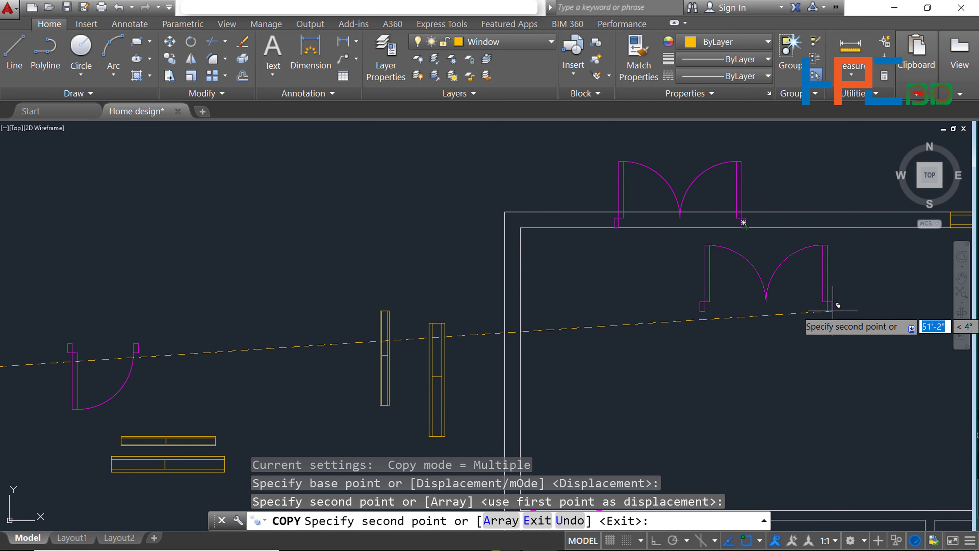
pyautogui.scroll(-2, 833, 311)
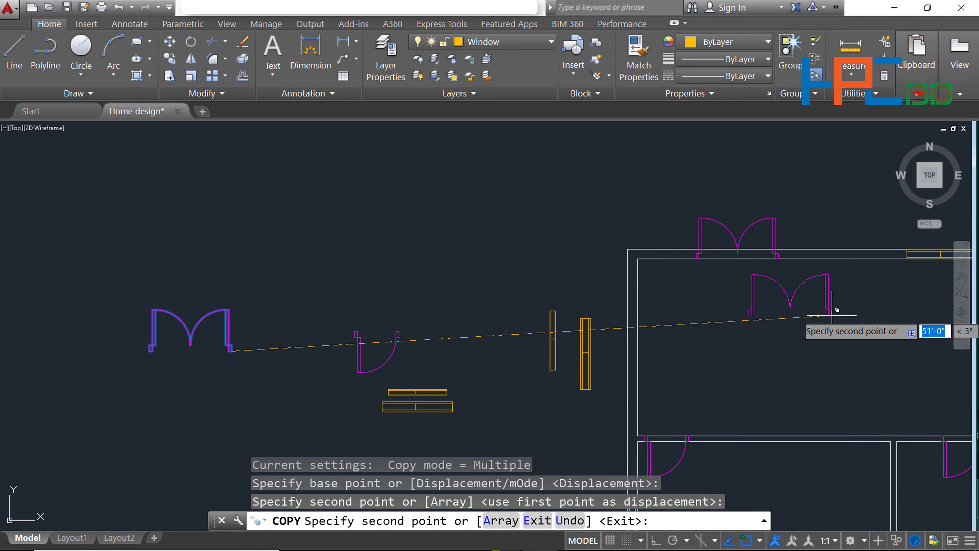
pyautogui.press('Return')
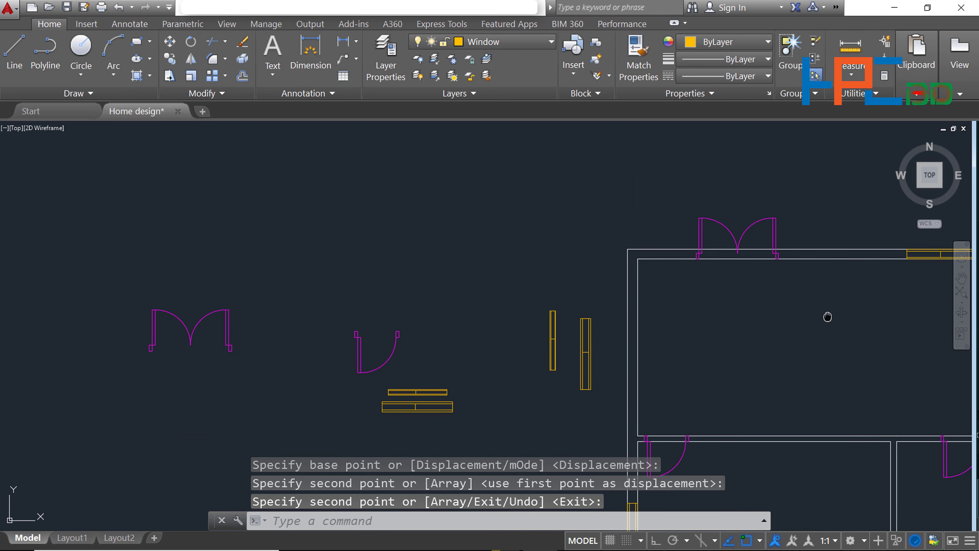
pyautogui.moveTo(828, 316); pyautogui.dragTo(586, 267, button='middle')
pyautogui.scroll(-3, 617, 267)
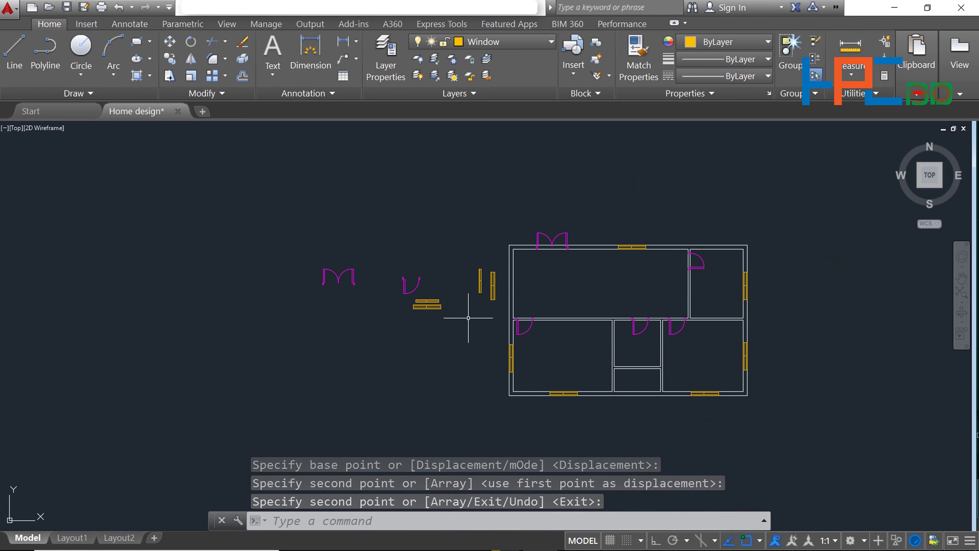
pyautogui.press('Escape')
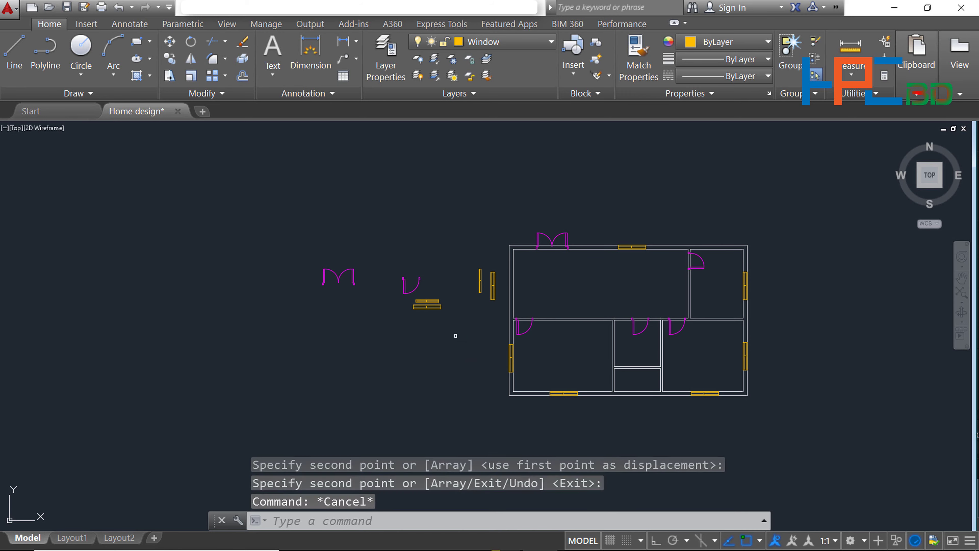
# - Erase the six loose door and window symbols left of the plan, then recentre the view
pyautogui.write('e')
pyautogui.press('Return')
pyautogui.scroll(2, 462, 327)
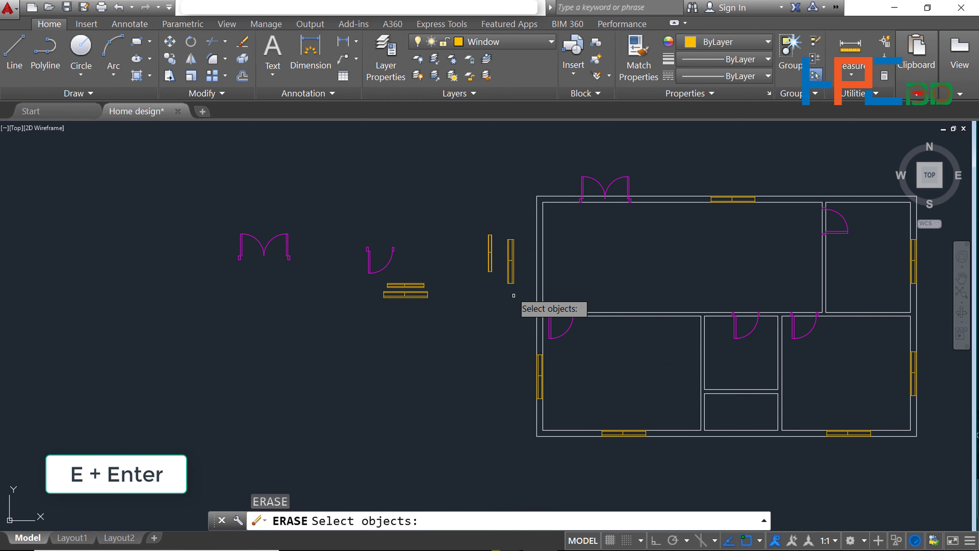
pyautogui.moveTo(524, 298)
pyautogui.mouseDown()
pyautogui.moveTo(462, 335)
pyautogui.moveTo(256, 328)
pyautogui.moveTo(203, 287)
pyautogui.moveTo(218, 193)
pyautogui.moveTo(263, 176)
pyautogui.moveTo(396, 202)
pyautogui.moveTo(470, 199)
pyautogui.mouseUp()
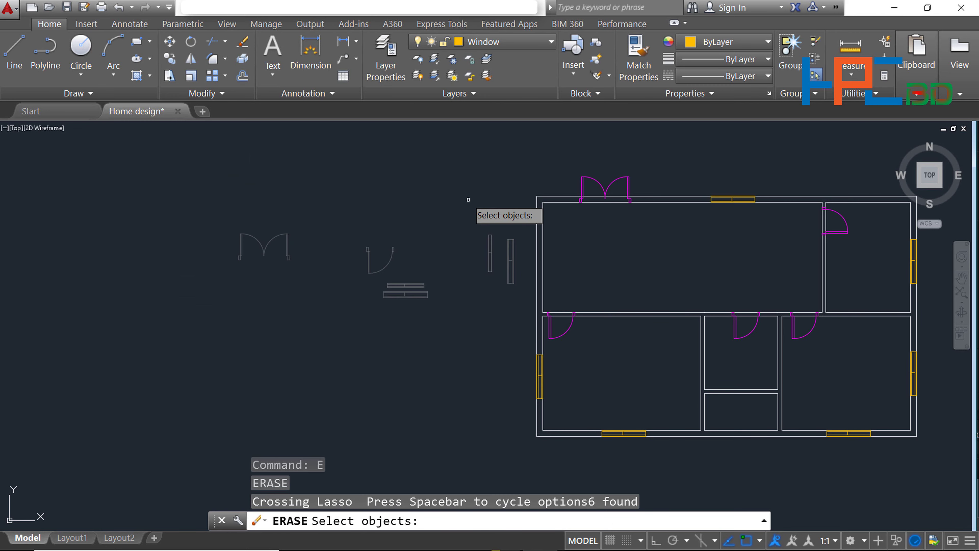
pyautogui.press('Return')
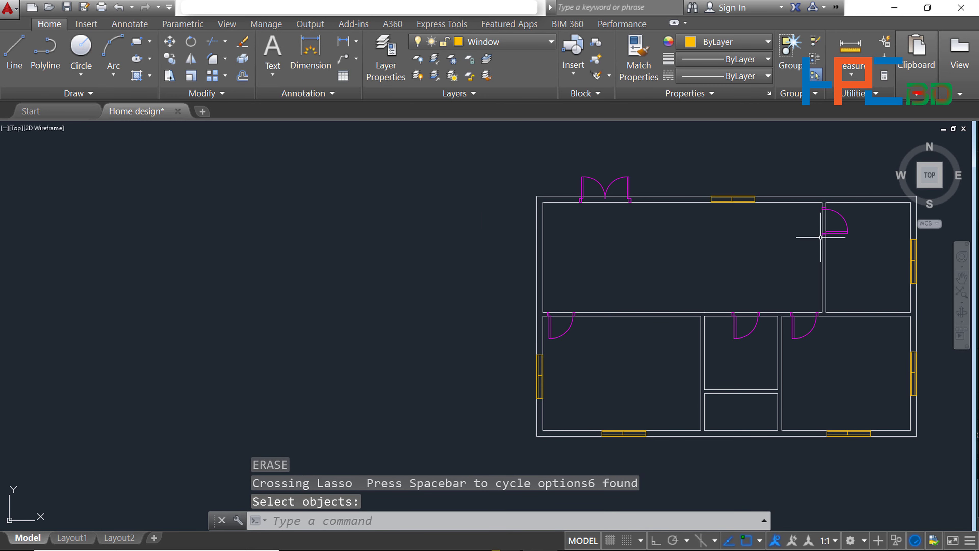
pyautogui.moveTo(798, 259); pyautogui.dragTo(543, 266, button='middle')
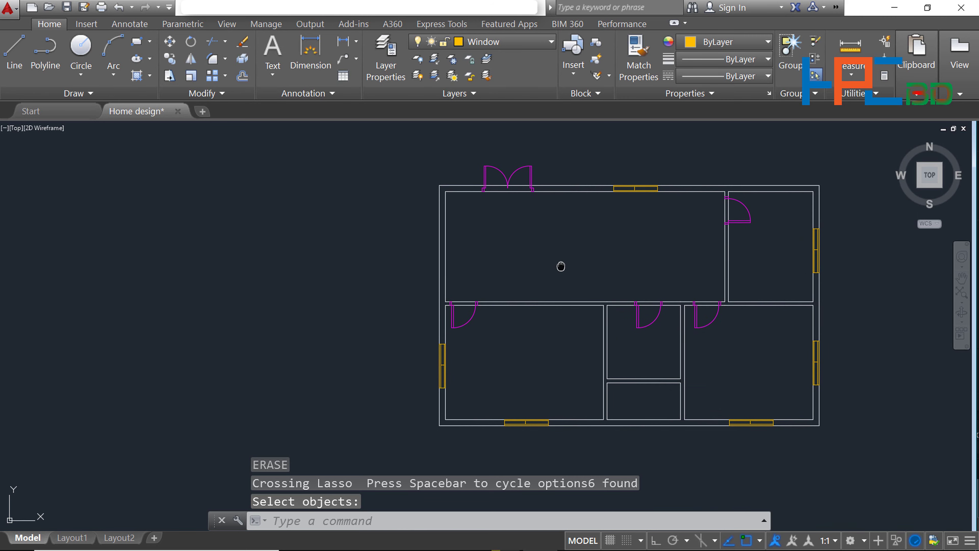
pyautogui.moveTo(542, 265); pyautogui.dragTo(551, 254, button='middle')
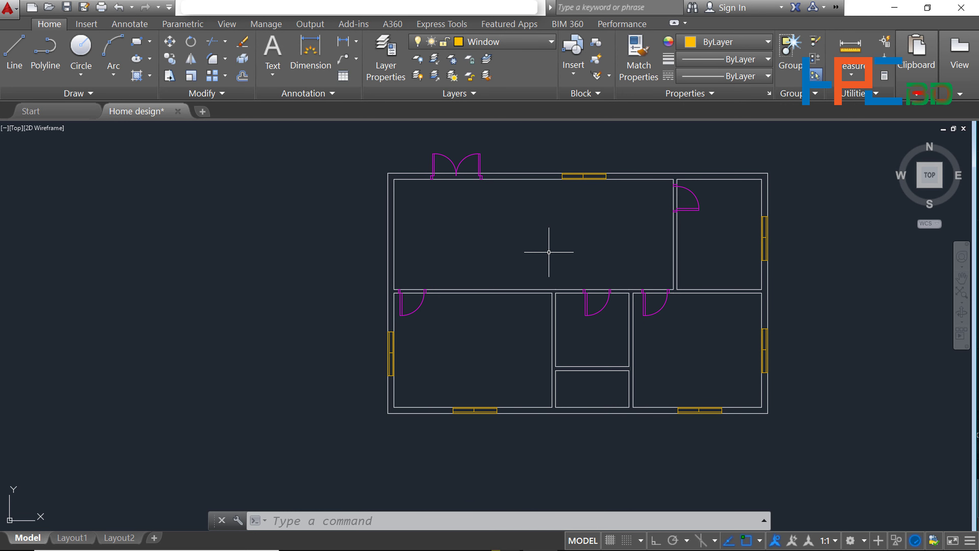
# - Trim the wall line out of the left doorway, using all objects as cutting edges
pyautogui.write('tr')
pyautogui.press('Return')
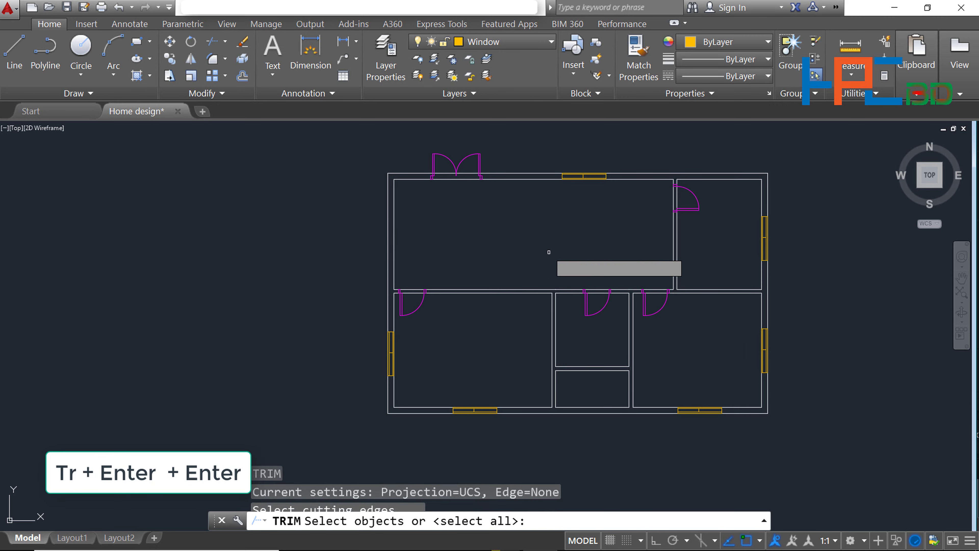
pyautogui.press('Return')
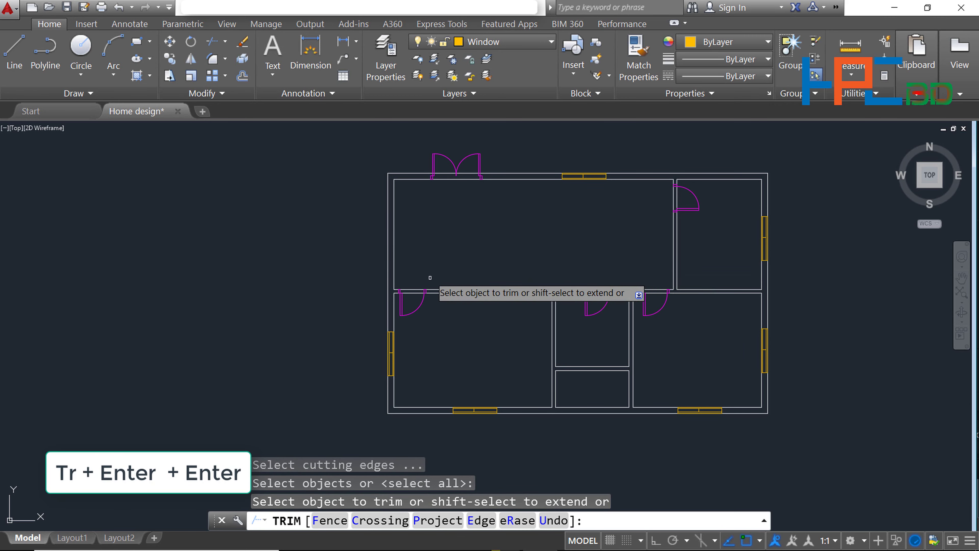
pyautogui.scroll(4, 431, 276)
pyautogui.moveTo(388, 289); pyautogui.dragTo(380, 319)
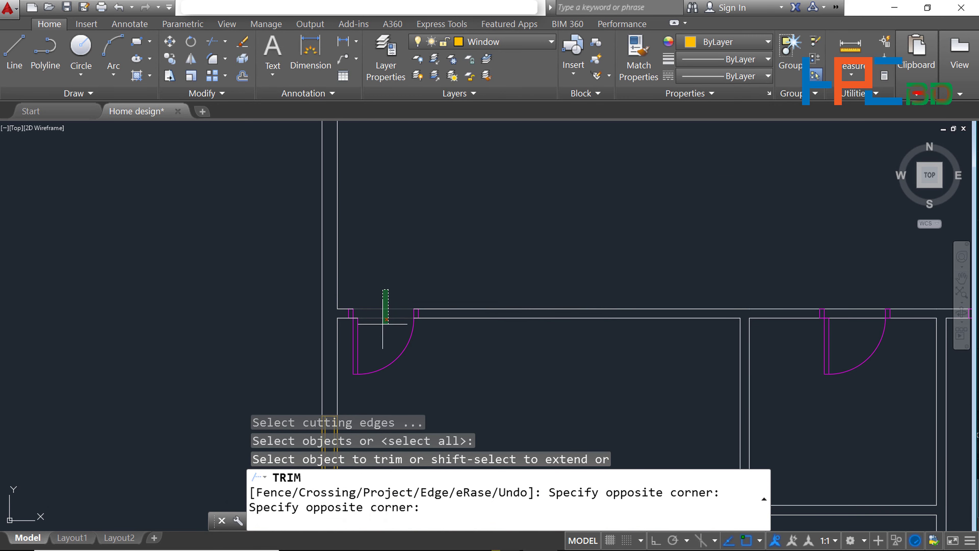
pyautogui.click(383, 323)
pyautogui.scroll(-4, 386, 308)
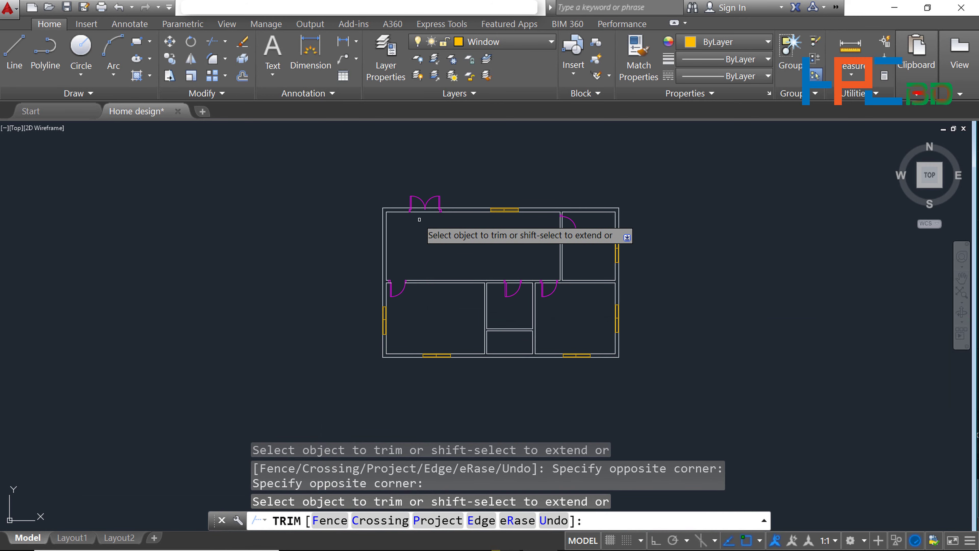
pyautogui.scroll(3, 420, 220)
pyautogui.scroll(2, 420, 216)
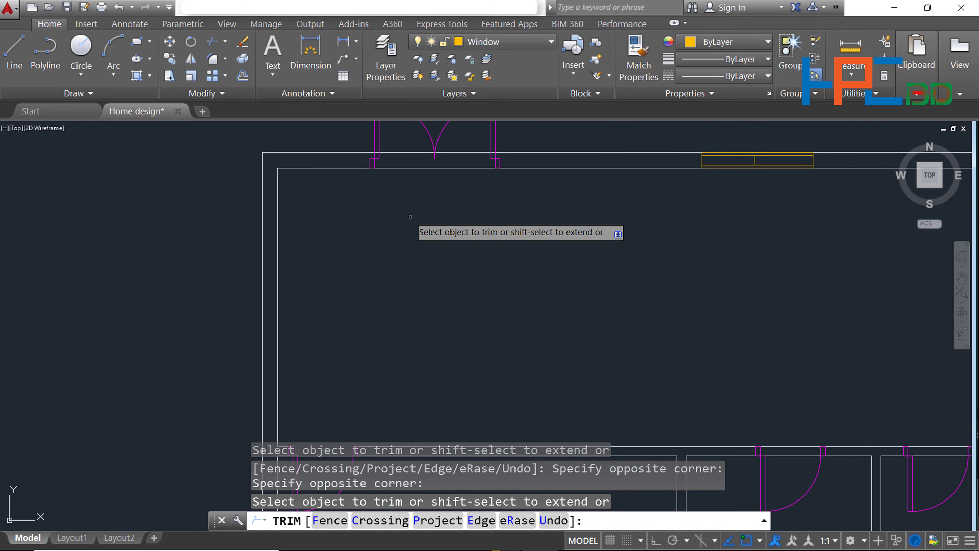
# - Trim both wall lines crossing the double door opening on the top wall
pyautogui.click(398, 140)
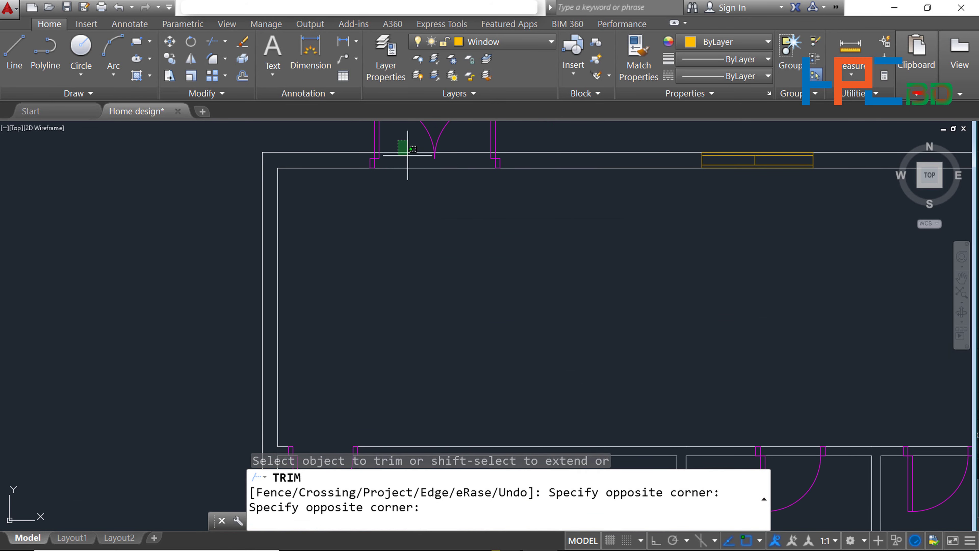
pyautogui.click(415, 173)
pyautogui.click(462, 137)
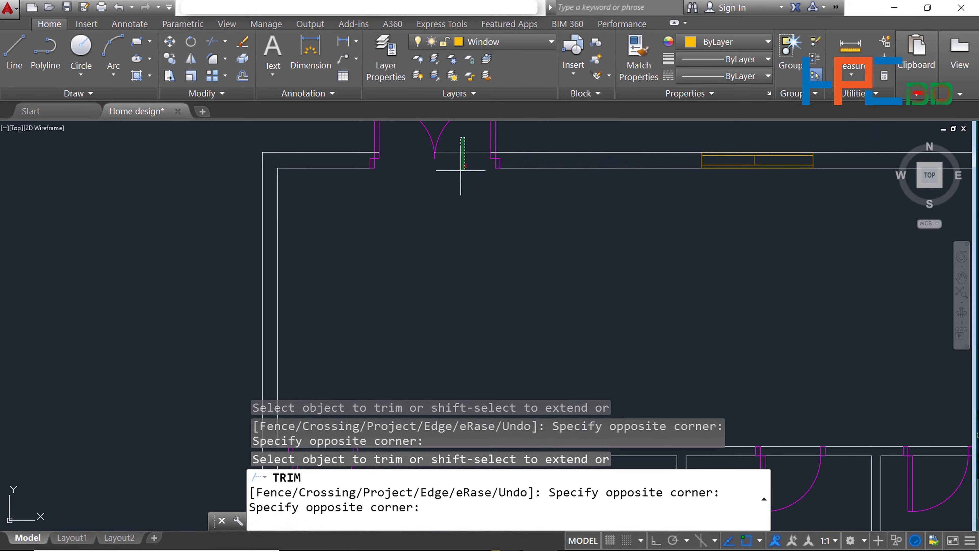
pyautogui.click(461, 170)
pyautogui.scroll(-5, 453, 178)
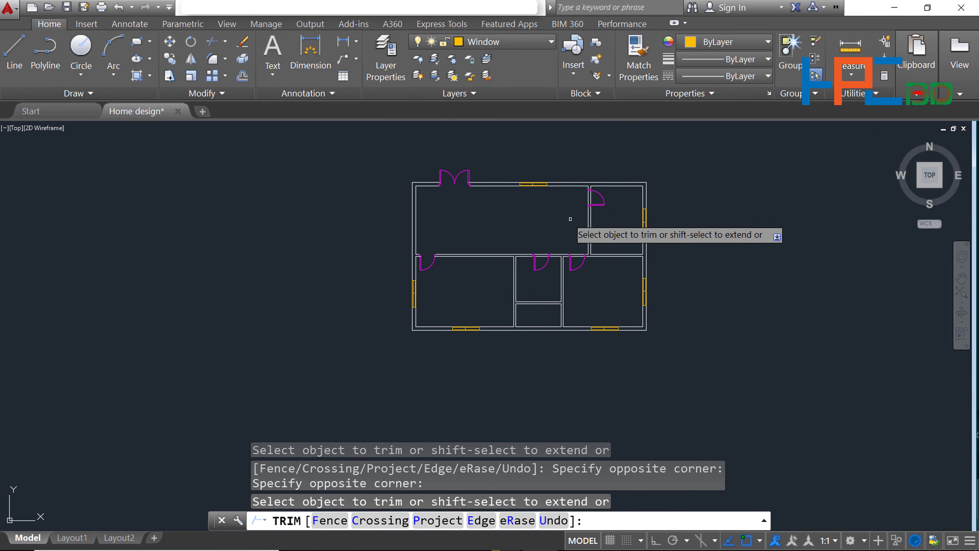
pyautogui.scroll(4, 570, 219)
pyautogui.scroll(2, 617, 189)
pyautogui.scroll(-2, 601, 218)
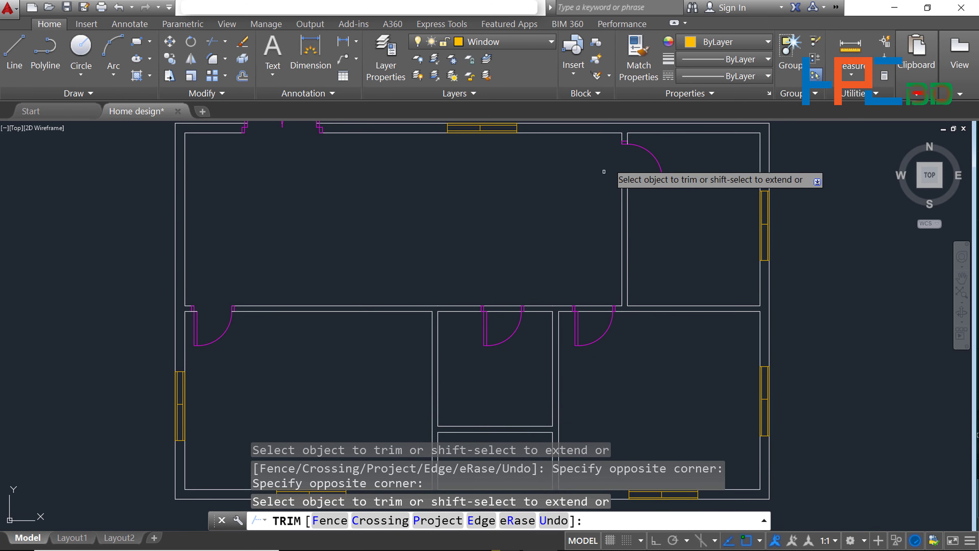
pyautogui.scroll(-1, 501, 263)
pyautogui.scroll(3, 503, 269)
pyautogui.scroll(2, 506, 286)
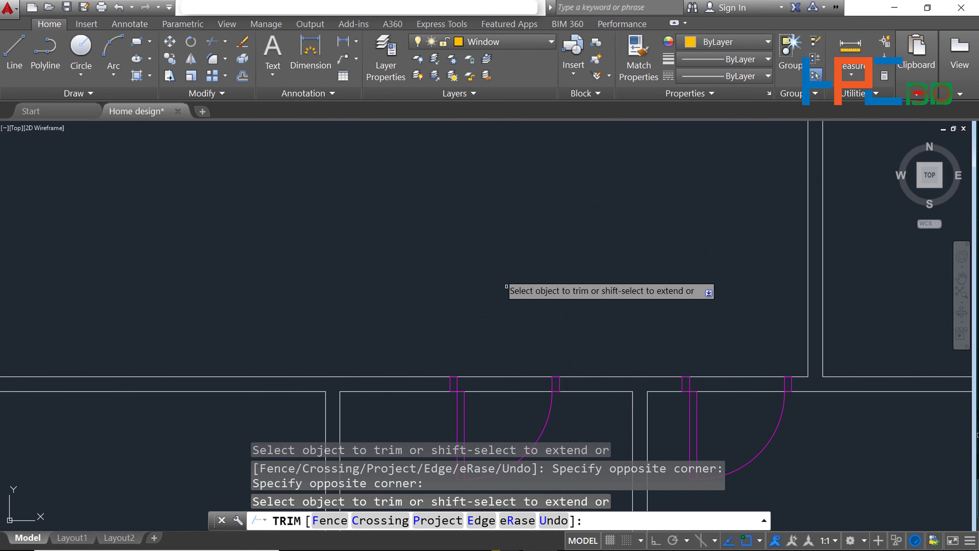
# - Trim the wall inside the right interior doorway
pyautogui.click(734, 351)
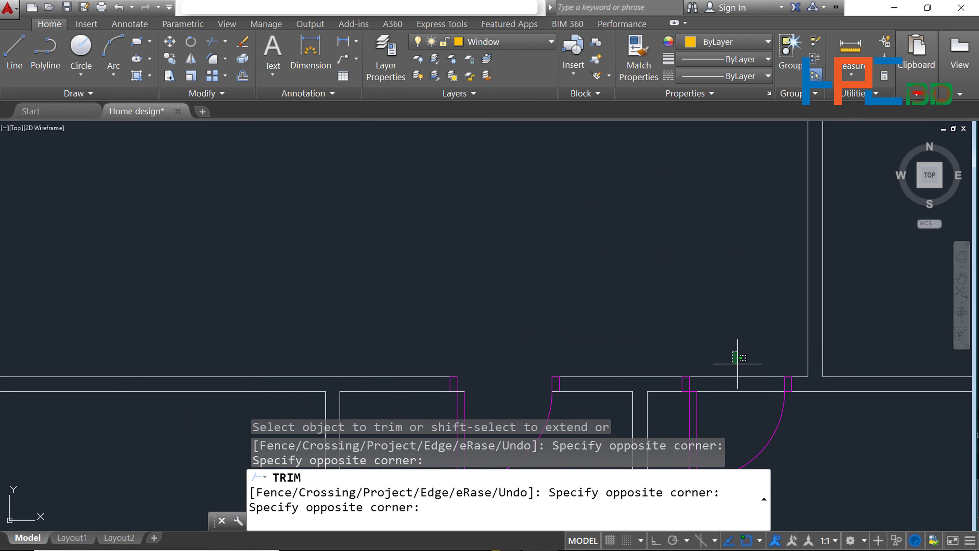
pyautogui.click(742, 416)
pyautogui.scroll(-5, 732, 413)
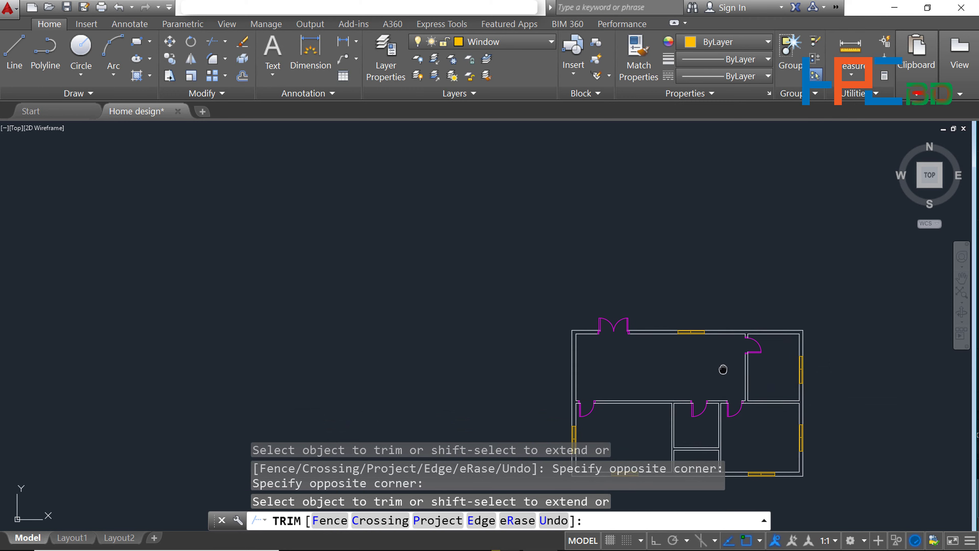
pyautogui.moveTo(723, 369); pyautogui.dragTo(640, 271, button='middle')
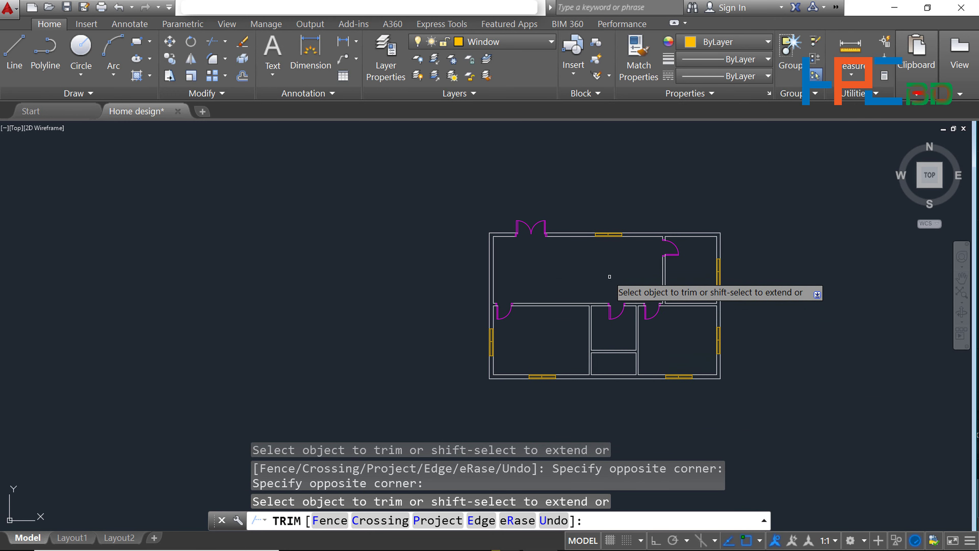
pyautogui.press('Escape')
pyautogui.scroll(2, 772, 364)
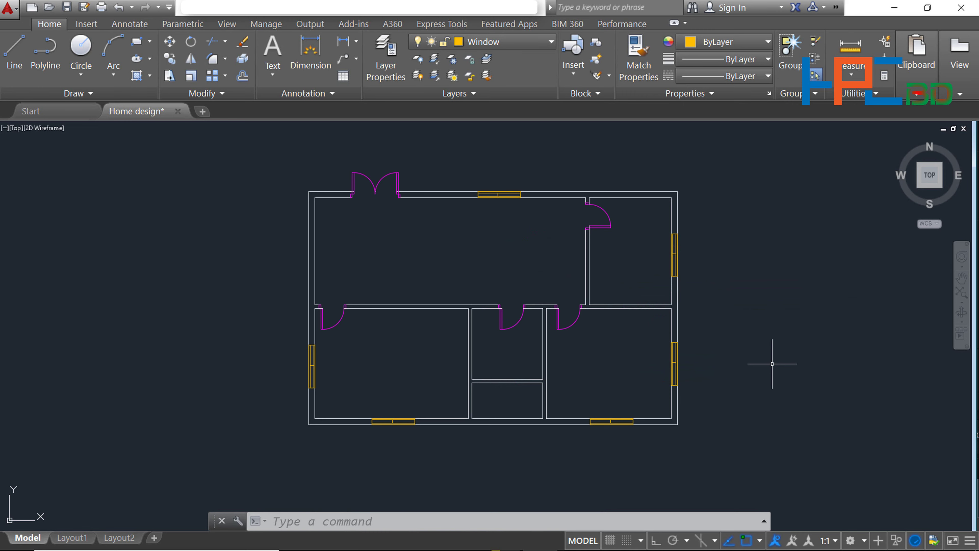